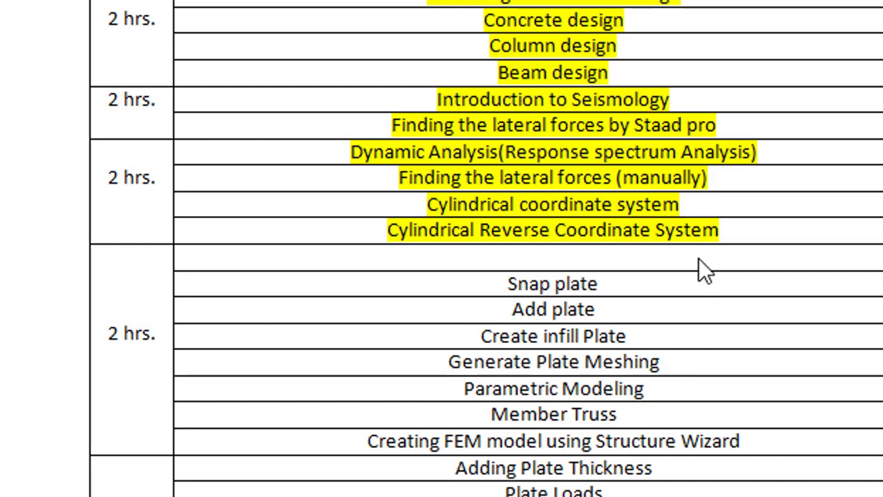
Scroll the Word course table down and select the 'Snap plate' row
scroll(701, 269, "down", 3)
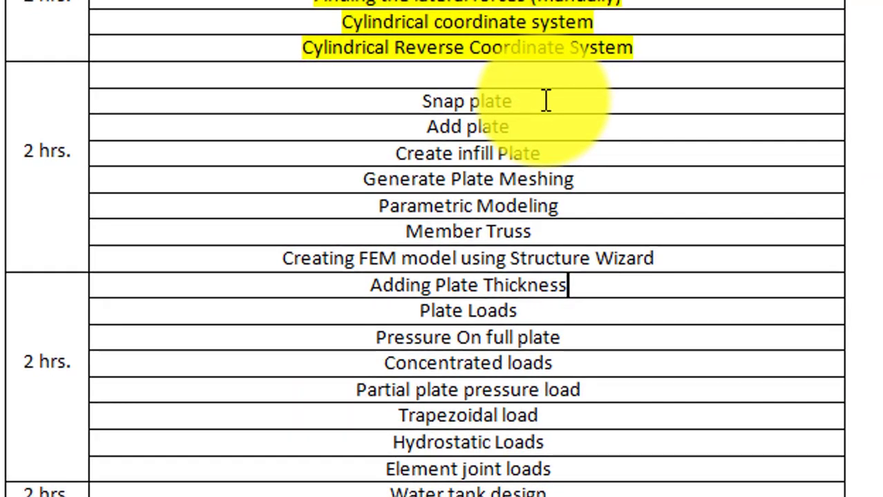
mouse_move(543, 102)
left_mouse_down()
mouse_move(392, 127)
mouse_move(506, 107)
left_mouse_up()
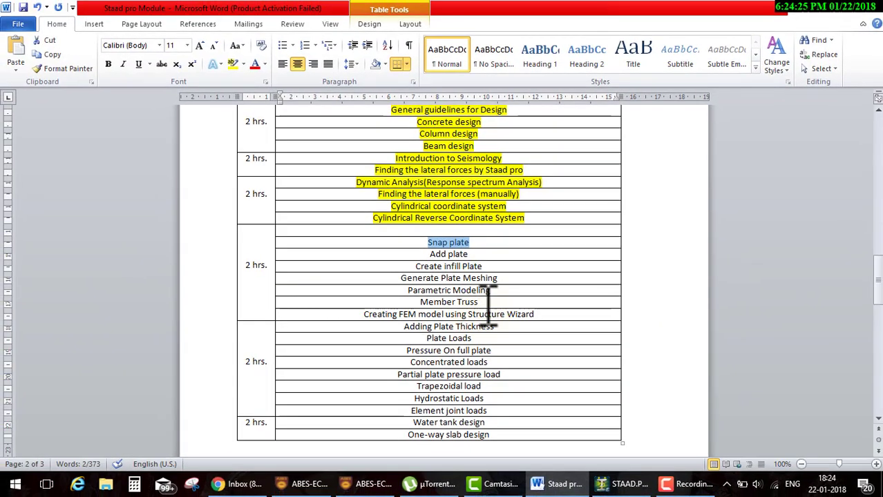
Create a new Space project named 'plate' in Meter and KiloNewton, starting with Add Plate
left_click(618, 485)
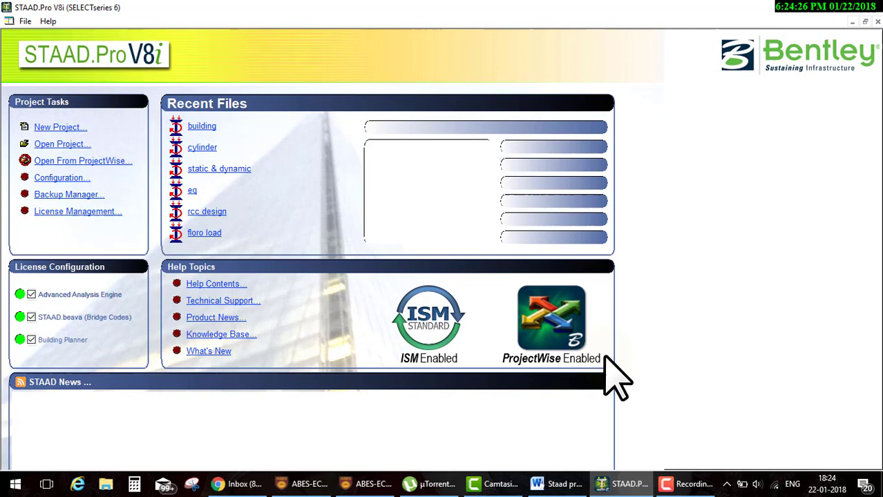
left_click(56, 128)
type("plate")
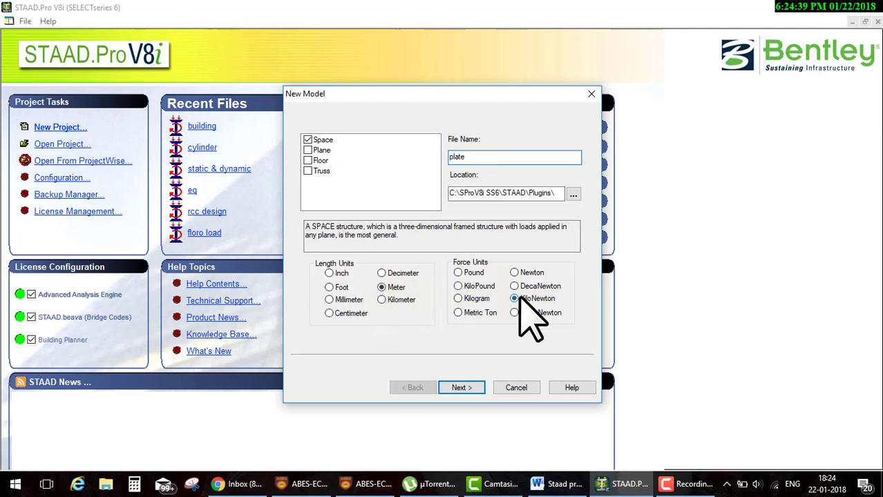
left_click(463, 388)
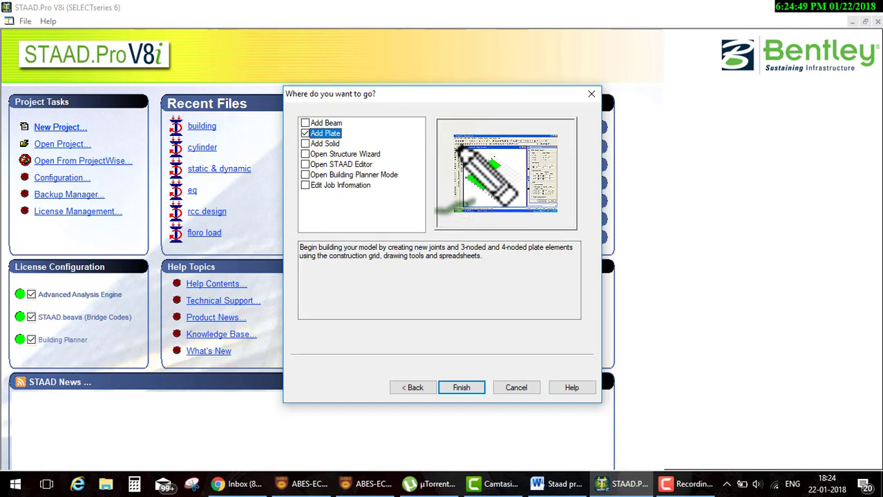
mouse_move(451, 135)
left_mouse_down()
mouse_move(557, 215)
mouse_move(450, 135)
mouse_move(417, 178)
left_mouse_up()
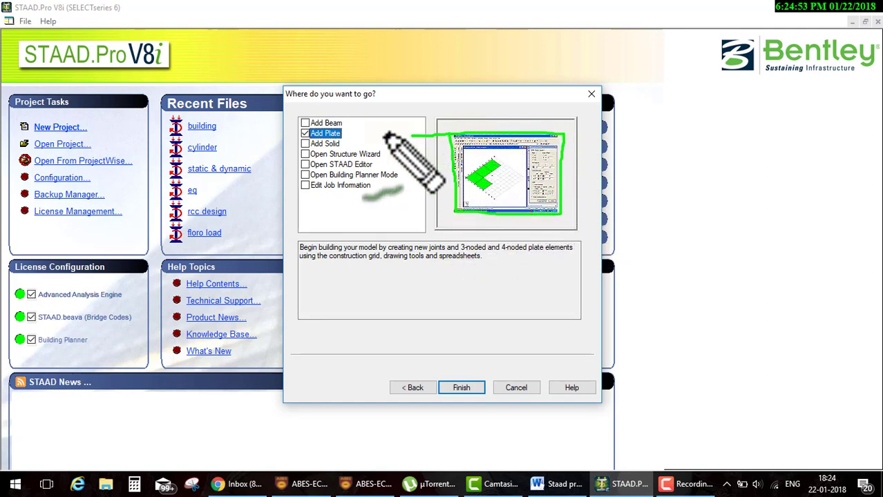
left_click_drag(429, 209, 455, 371)
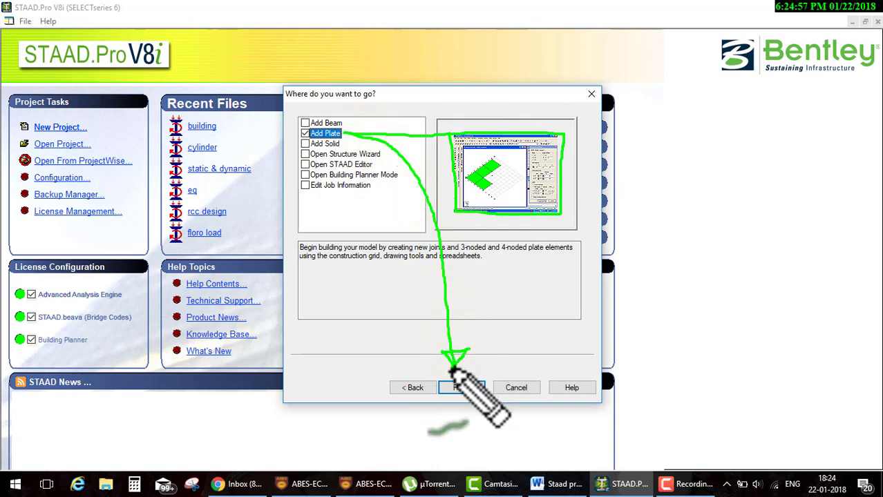
mouse_move(493, 289)
left_mouse_down()
mouse_move(503, 266)
mouse_move(523, 277)
mouse_move(515, 315)
left_mouse_up()
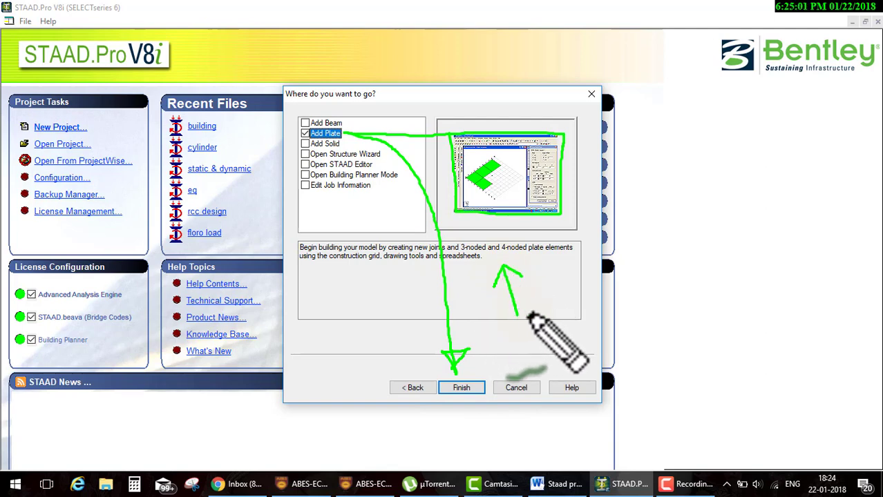
mouse_move(537, 263)
left_mouse_down()
mouse_move(544, 290)
mouse_move(545, 278)
left_mouse_up()
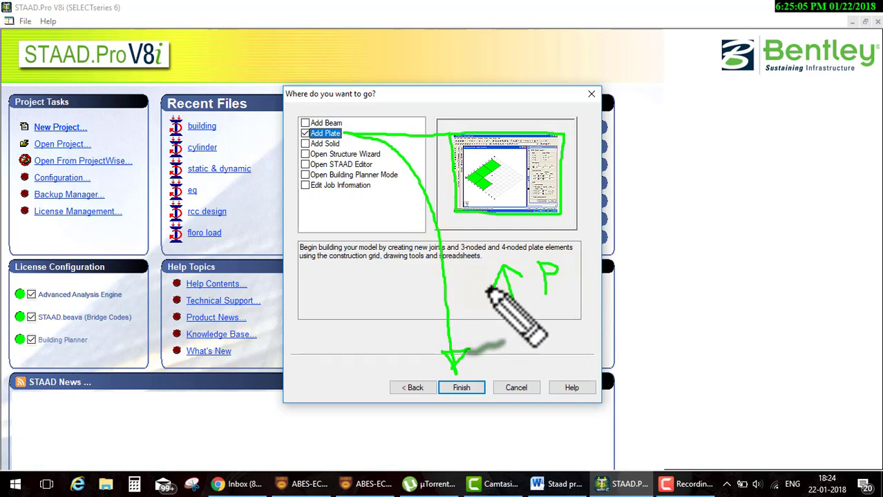
left_click(458, 390)
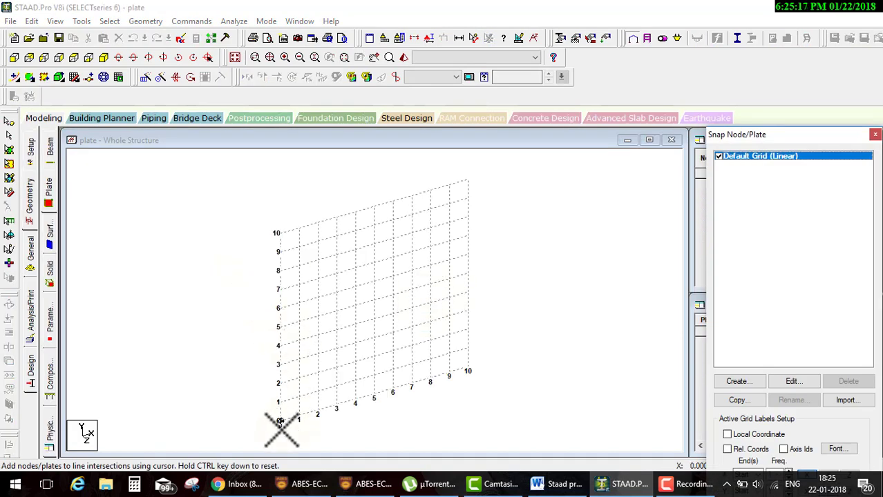
Draw a four-noded plate on the grid, starting from the origin corner
left_click(282, 419)
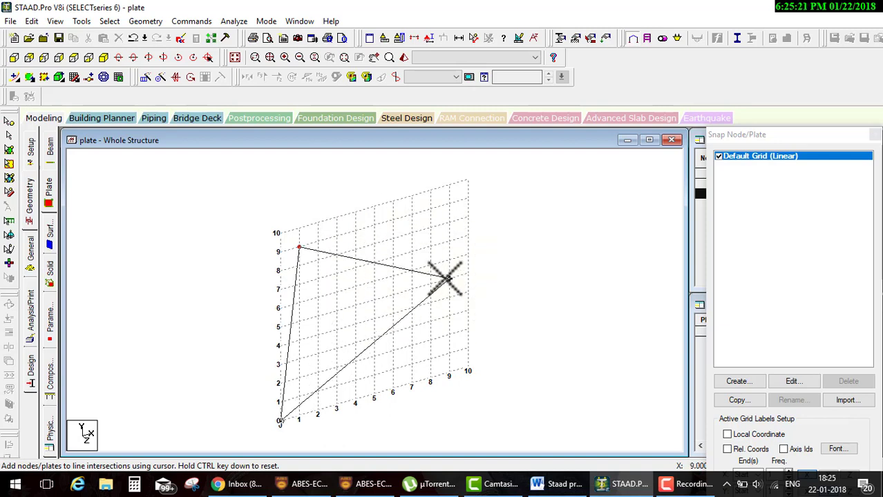
left_click(449, 353)
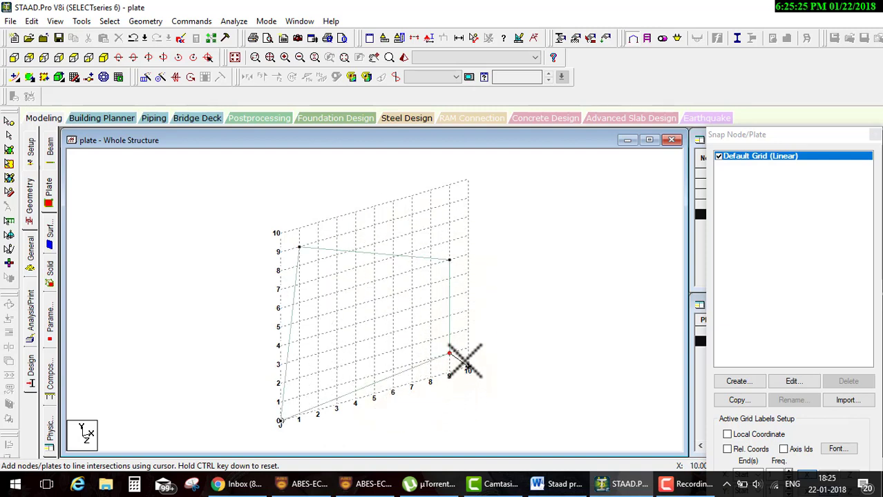
key("Escape")
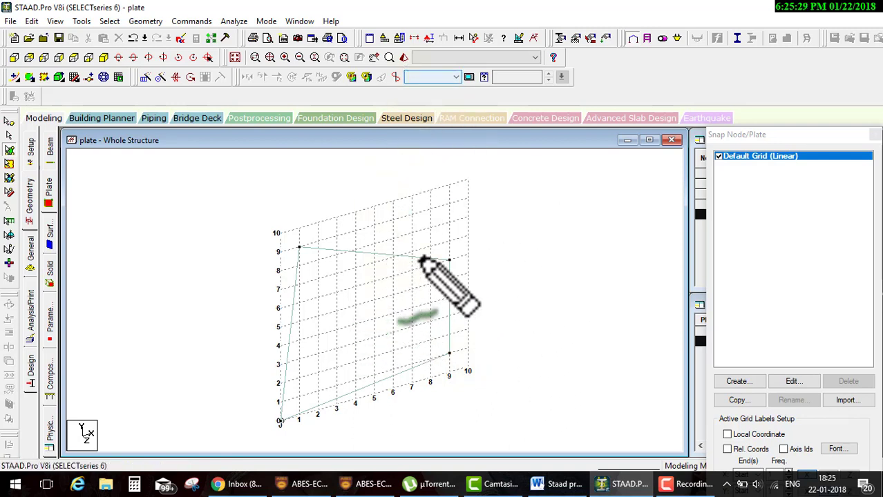
mouse_move(433, 252)
left_mouse_down()
mouse_move(286, 238)
mouse_move(435, 251)
left_mouse_up()
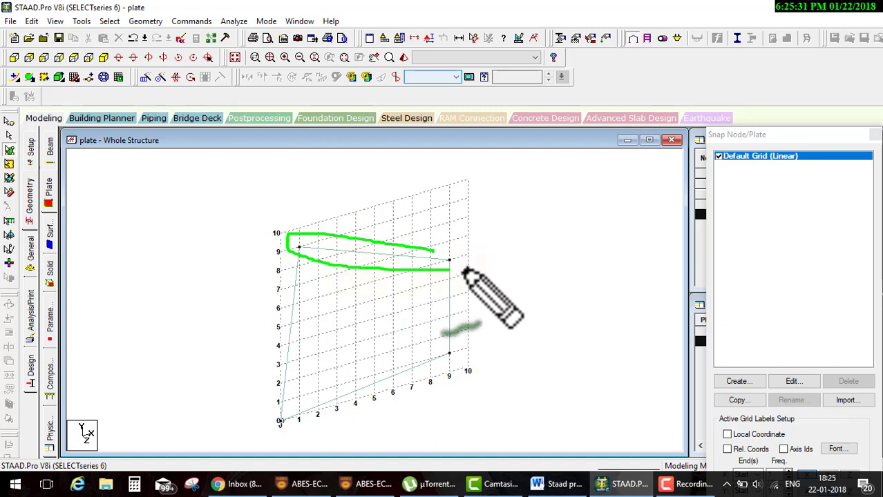
mouse_move(366, 240)
left_mouse_down()
mouse_move(402, 67)
mouse_move(413, 87)
left_mouse_up()
key("Escape")
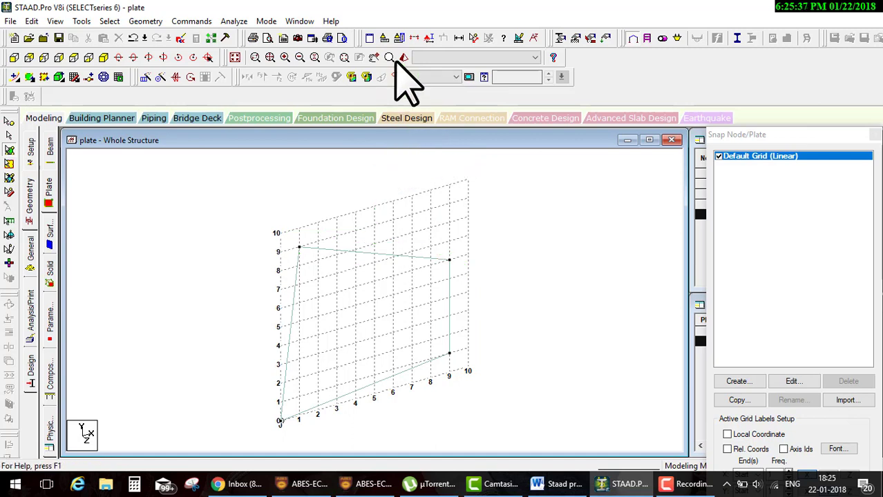
Rotate the plate in a rendered 3D view to check its shape, then close the view
left_click(403, 58)
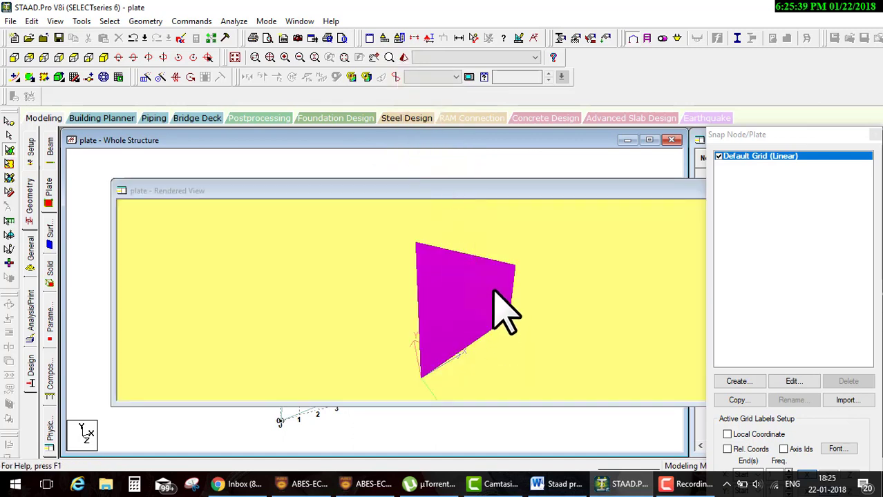
mouse_move(493, 290)
left_mouse_down()
mouse_move(434, 299)
mouse_move(559, 344)
left_mouse_up()
mouse_move(440, 315)
left_mouse_down()
mouse_move(582, 252)
mouse_move(514, 291)
left_mouse_up()
key("ctrl+2")
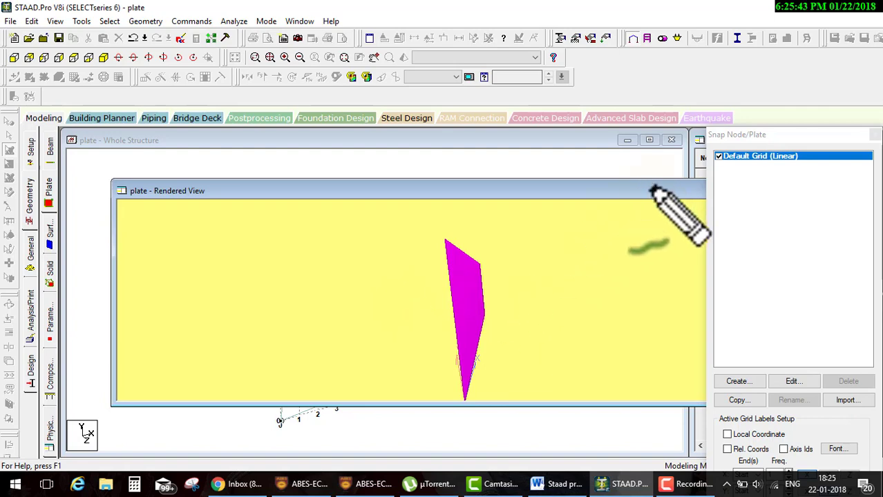
left_click_drag(652, 186, 532, 207)
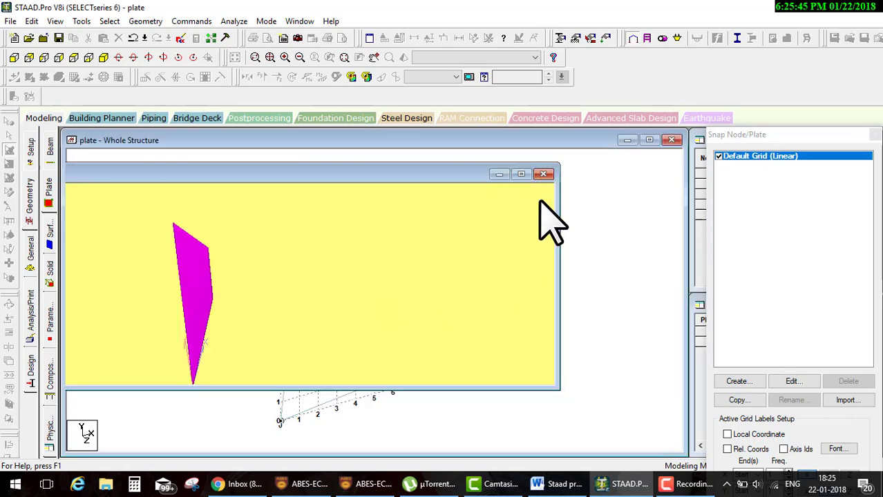
left_click(543, 174)
Review the Snap plate and Add plate rows in the Word outline, then return to STAAD.Pro
left_click(556, 483)
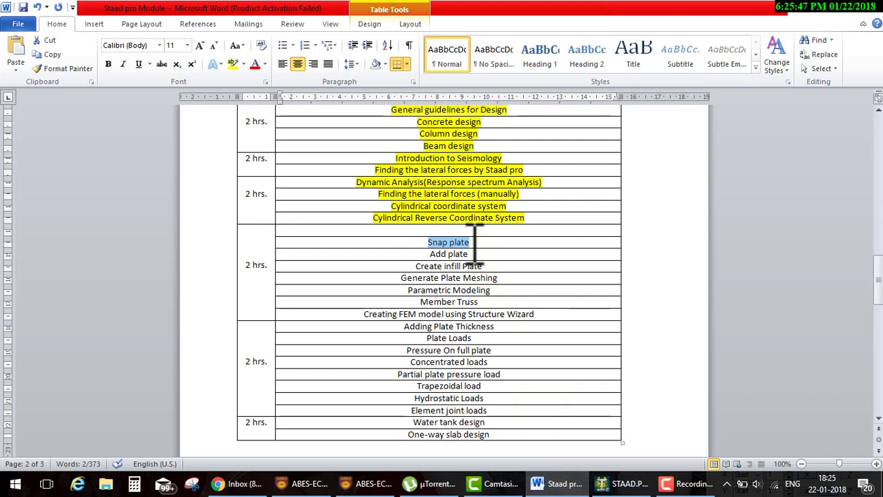
left_click_drag(444, 250, 426, 247)
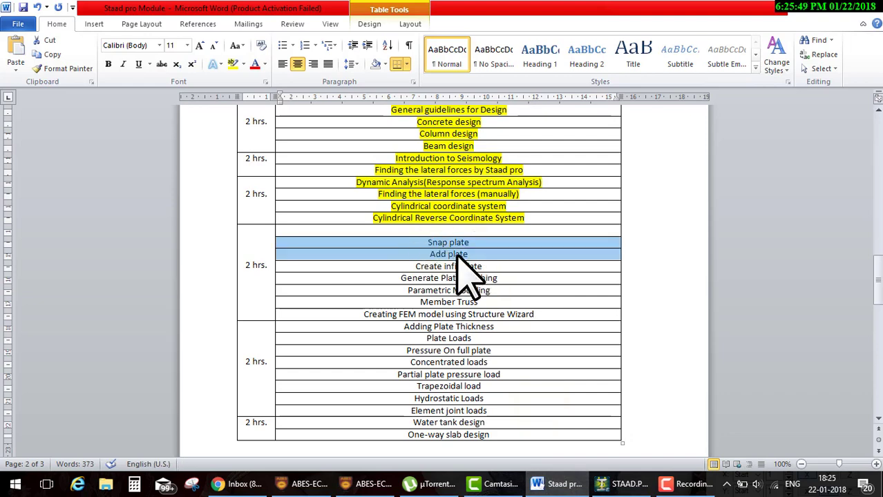
left_click(460, 254)
left_click(664, 478)
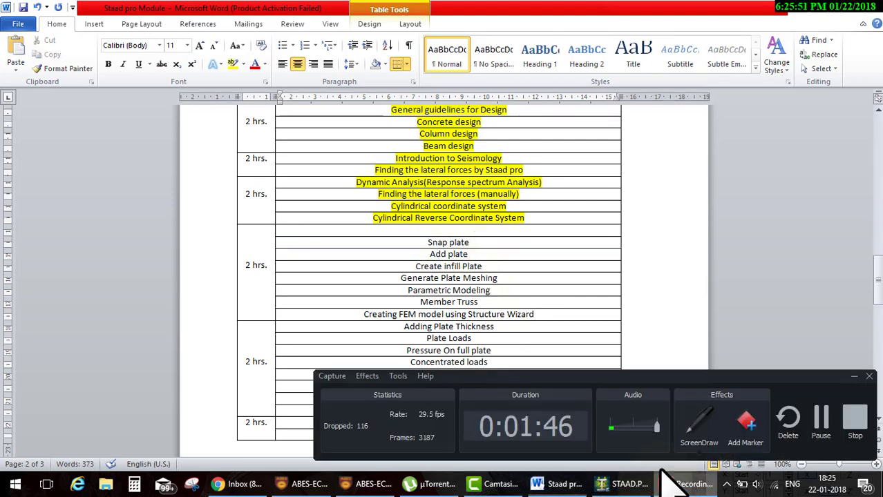
left_click(668, 486)
left_click(618, 484)
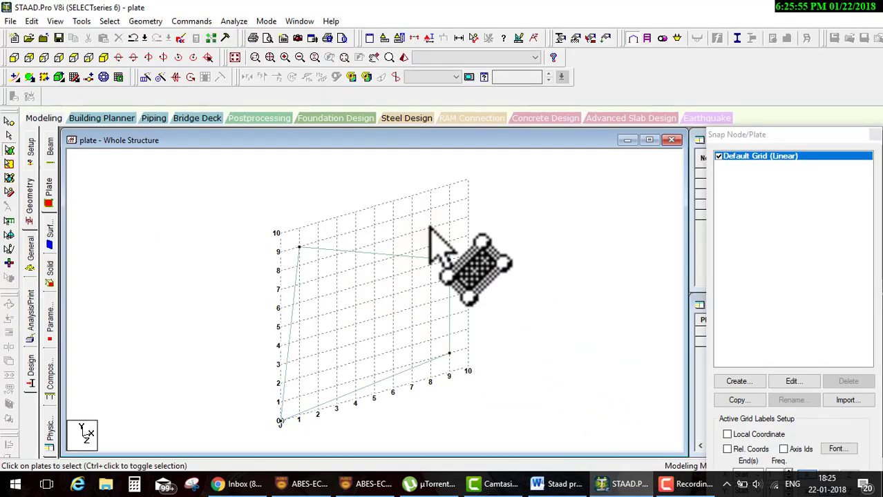
Clear the plate selection and move the grid snapping panel into fuller view
left_click(373, 224)
left_click(404, 237)
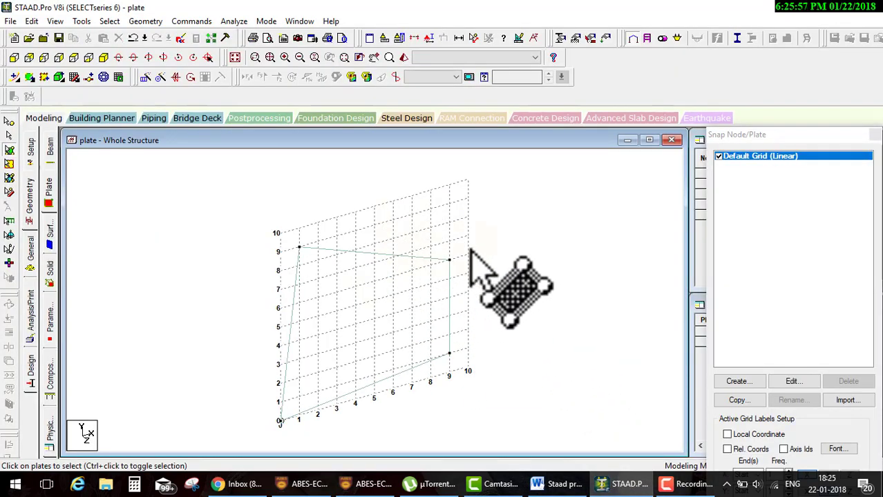
left_click_drag(753, 136, 718, 59)
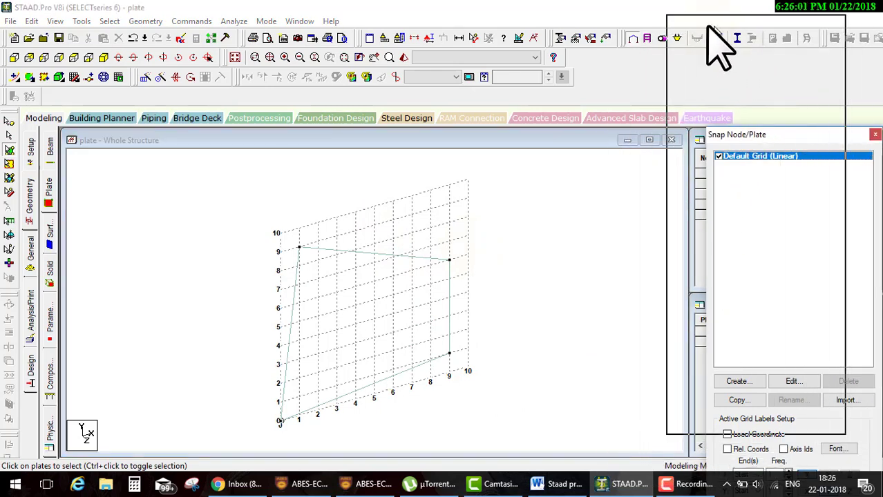
left_click_drag(719, 58, 706, 38)
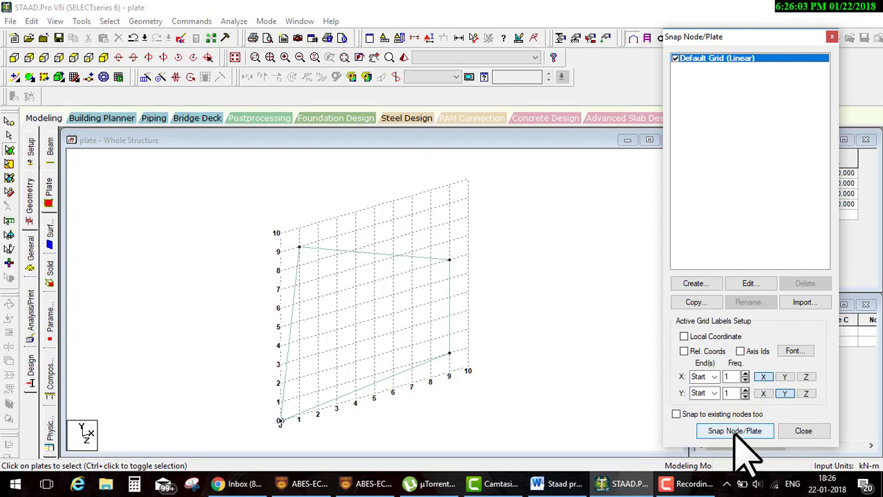
left_click(767, 426)
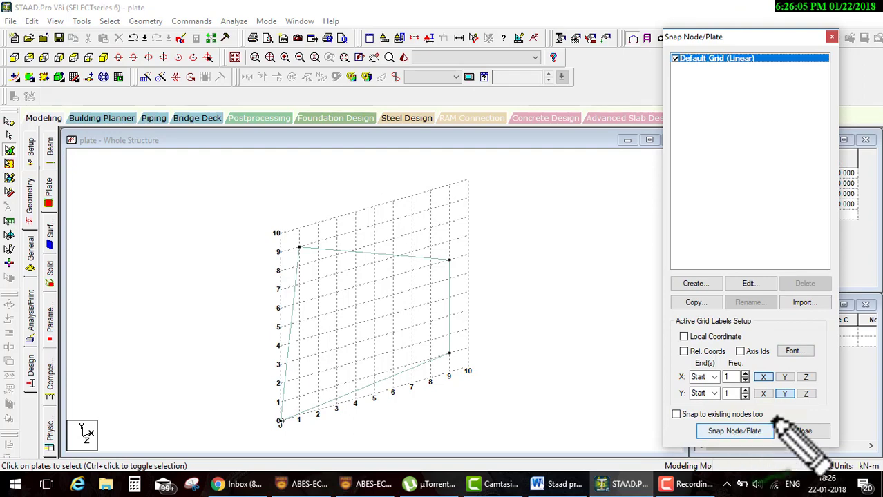
mouse_move(774, 420)
left_mouse_down()
mouse_move(738, 428)
mouse_move(499, 236)
mouse_move(544, 243)
left_mouse_up()
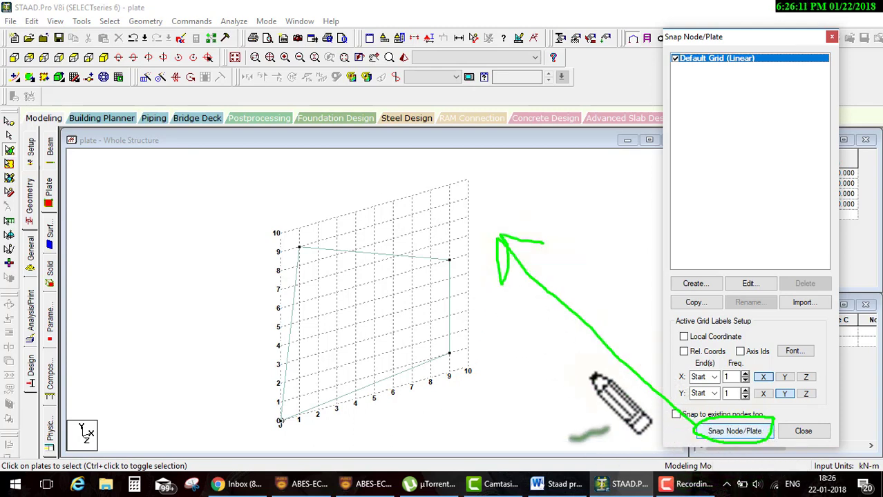
key("Escape")
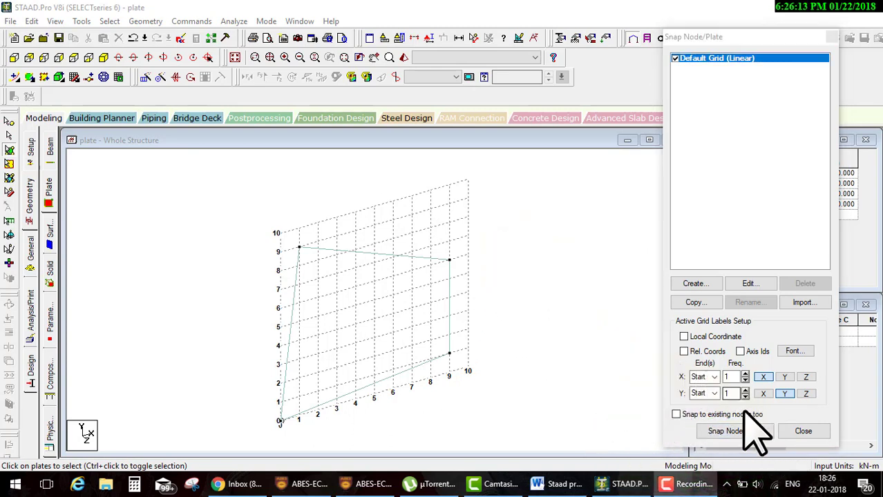
Show the two plates in a rotated rendered 3D view, then bring up the Word outline
left_click(748, 429)
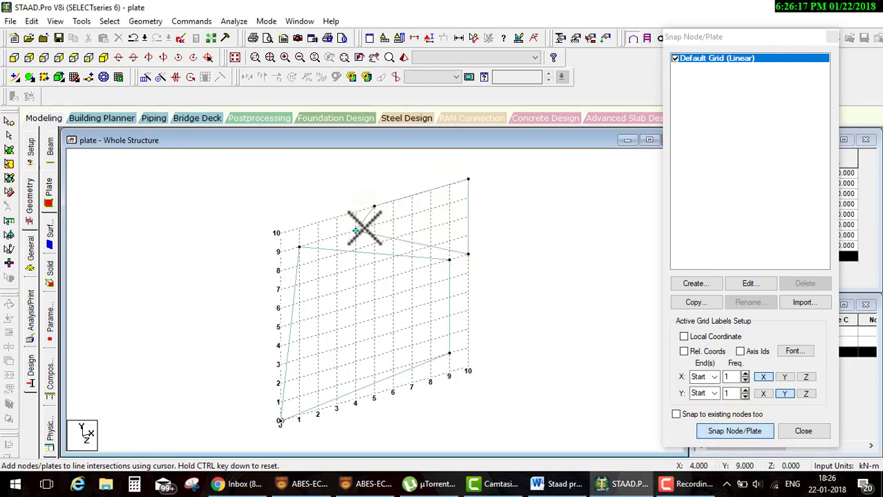
left_click(404, 57)
mouse_move(485, 271)
left_mouse_down()
mouse_move(524, 292)
mouse_move(565, 280)
left_mouse_up()
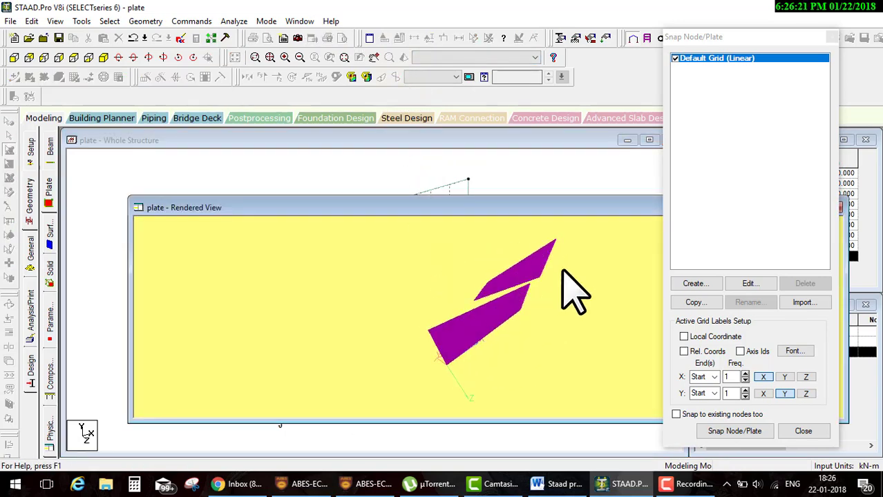
left_click(551, 486)
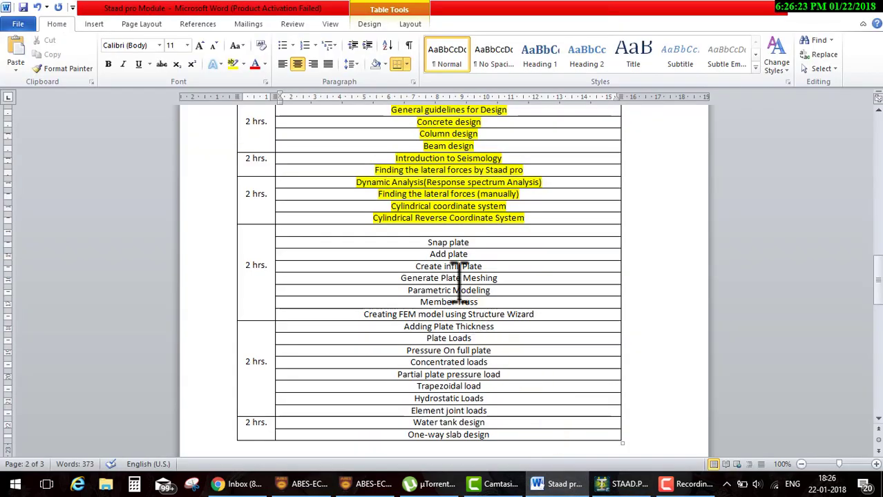
Select the 'Generate Plate Meshing' row in Word and return to STAAD.Pro
left_click_drag(436, 259, 420, 270)
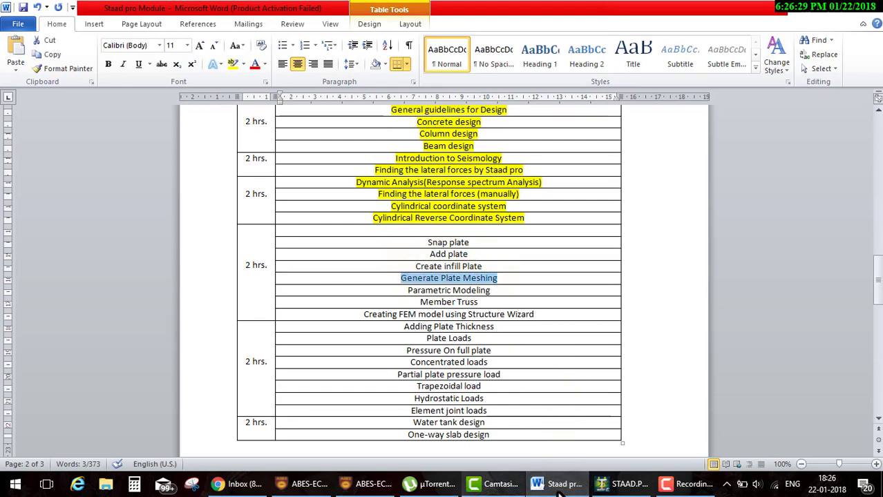
left_click(622, 485)
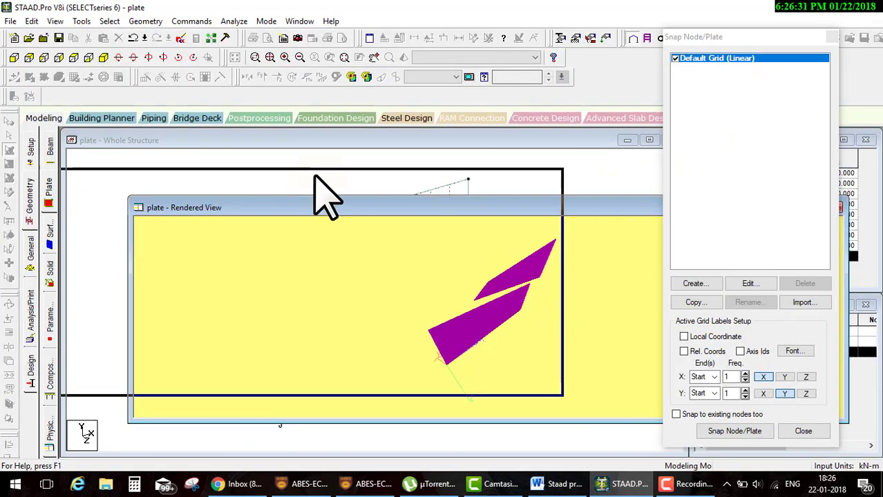
Close the rendered view, leave grid snapping and clear the plate selection
left_click_drag(611, 207, 529, 190)
left_click(537, 181)
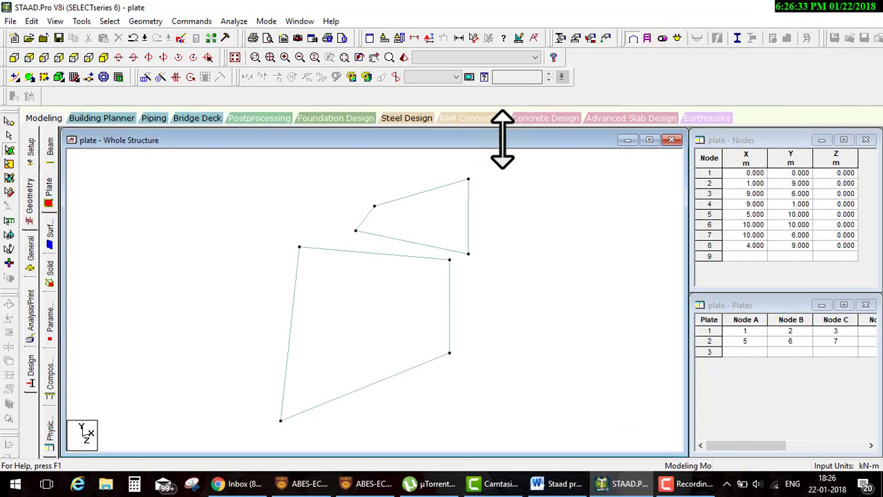
left_click(401, 226)
left_click(526, 274)
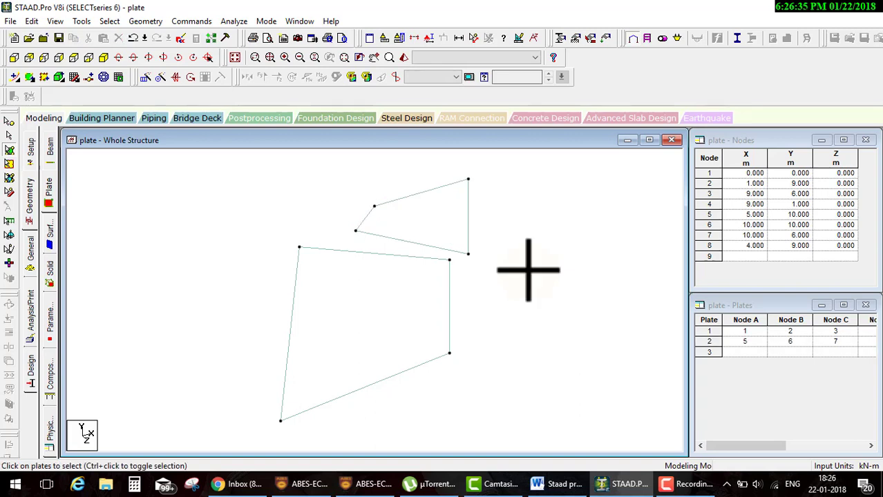
Box-select both plates with the Plates Cursor and delete them along with their orphan nodes
left_click(9, 150)
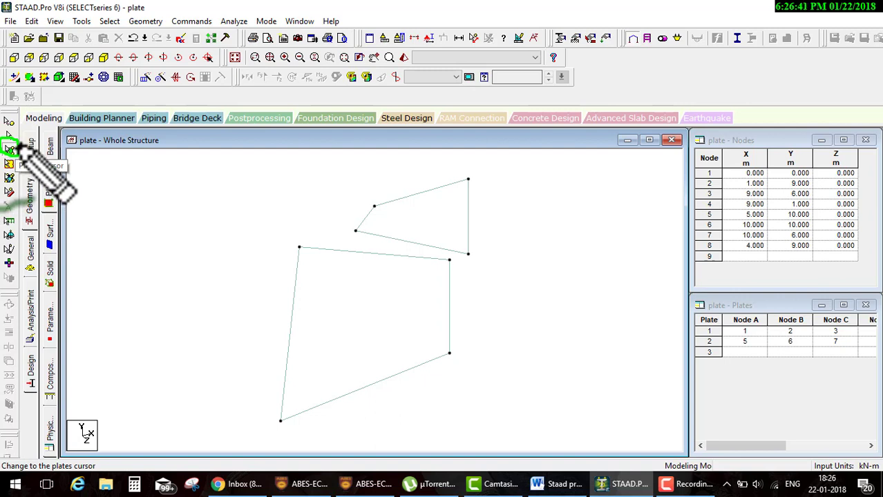
mouse_move(20, 146)
left_mouse_down()
mouse_move(134, 174)
mouse_move(306, 256)
mouse_move(297, 235)
mouse_move(306, 248)
left_mouse_up()
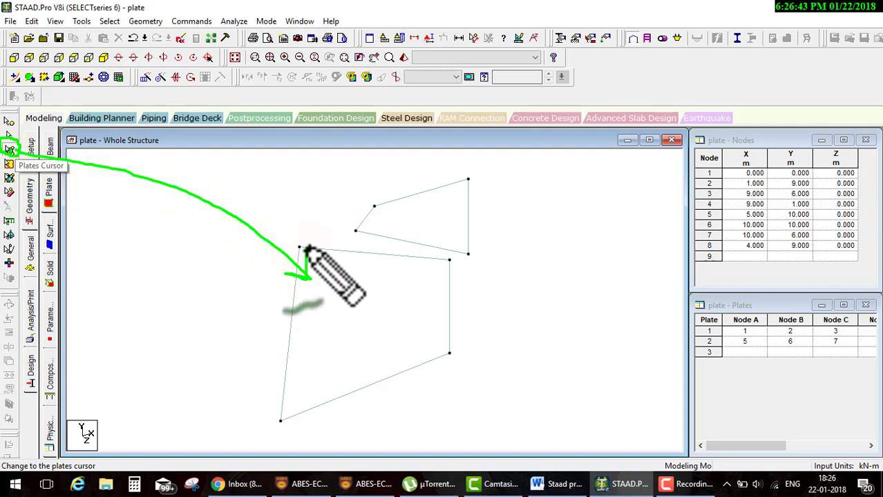
key("Escape")
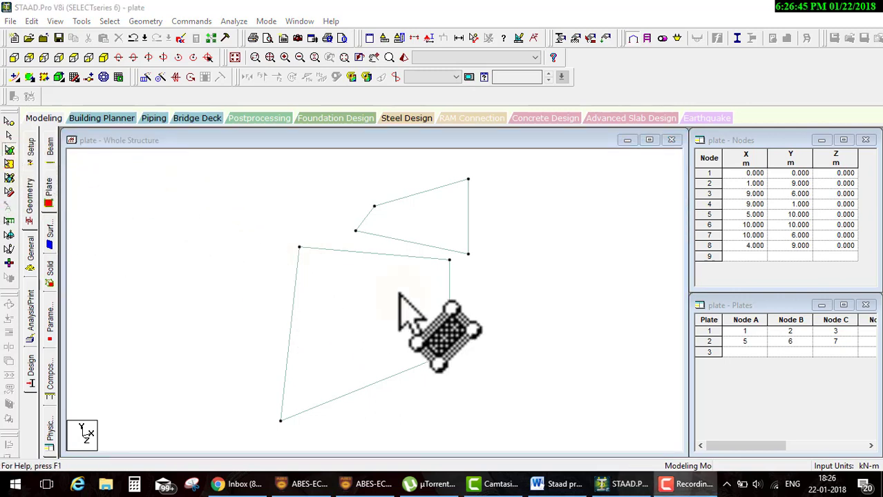
left_click_drag(516, 370, 345, 233)
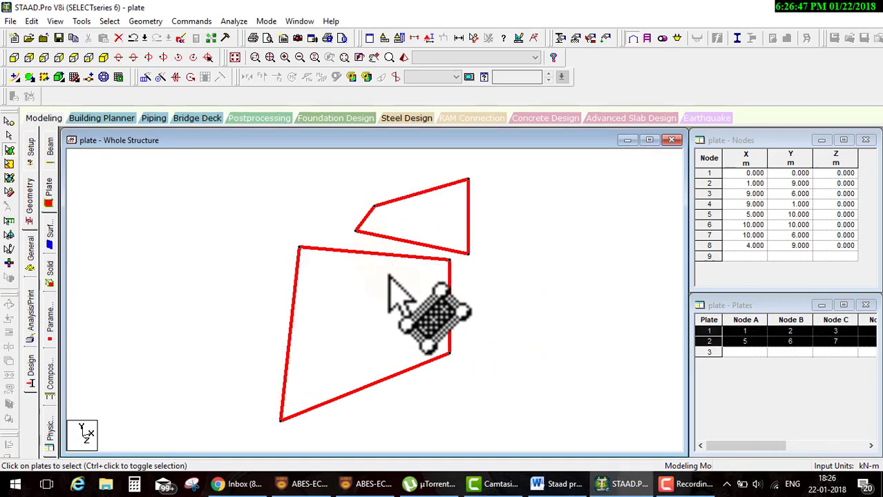
key("Delete")
left_click(418, 271)
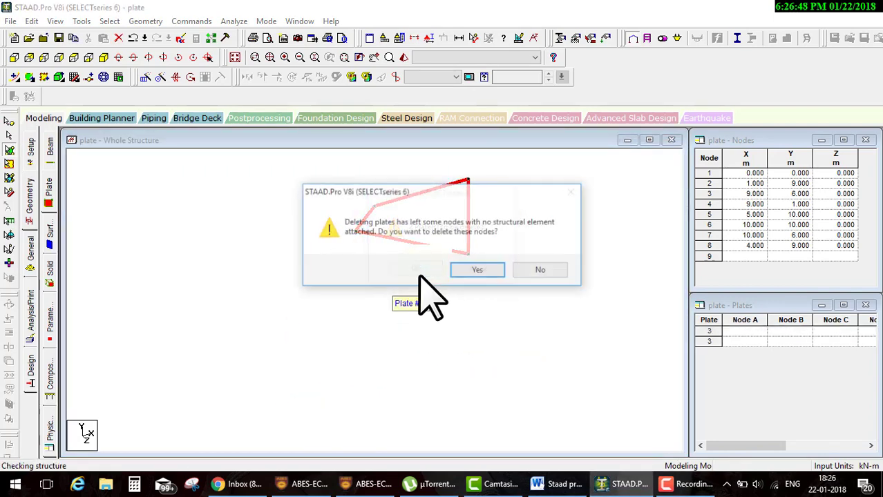
left_click(475, 269)
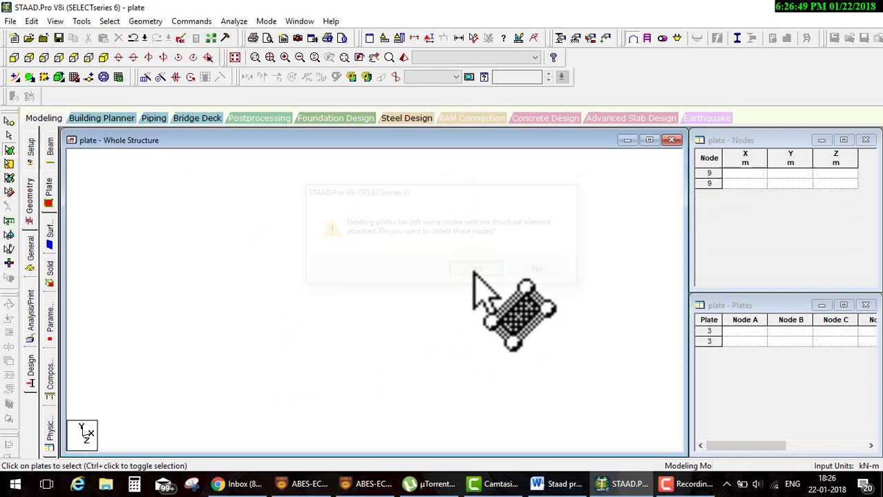
left_click(75, 76)
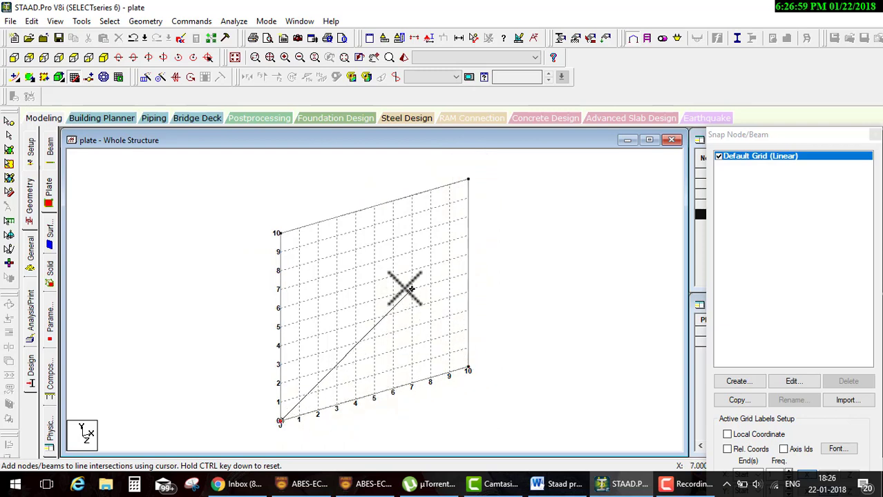
Close the grid snapping panel and show the four corner nodes in front elevation
key("Escape")
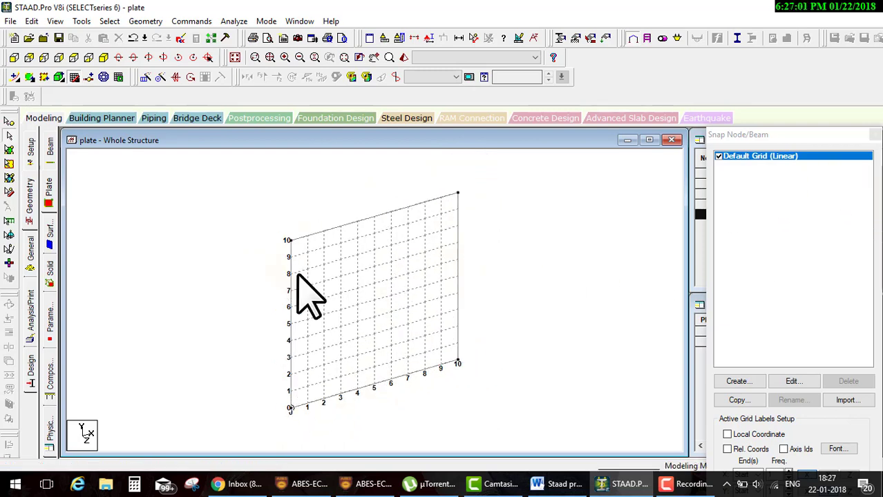
middle_click_drag(362, 303, 332, 292)
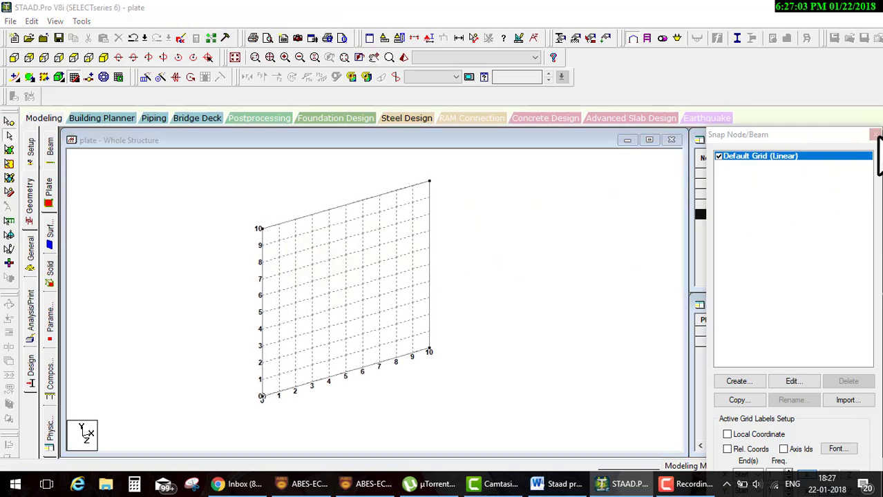
left_click(875, 135)
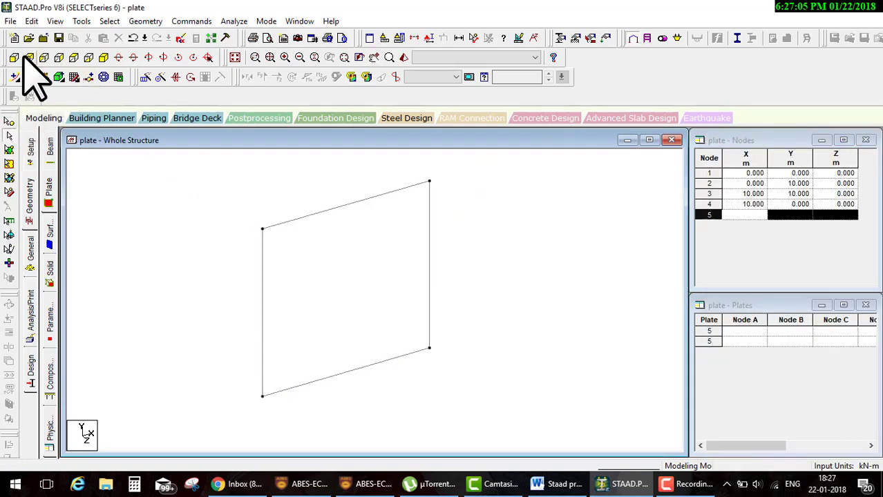
left_click(26, 58)
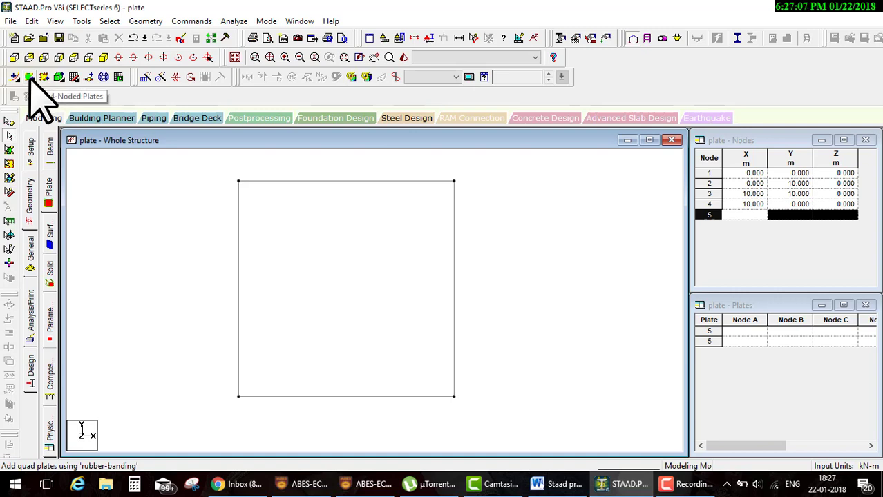
Work around the four corner nodes with the Add 4-Noded Plates tool, then cancel it
left_click(29, 77)
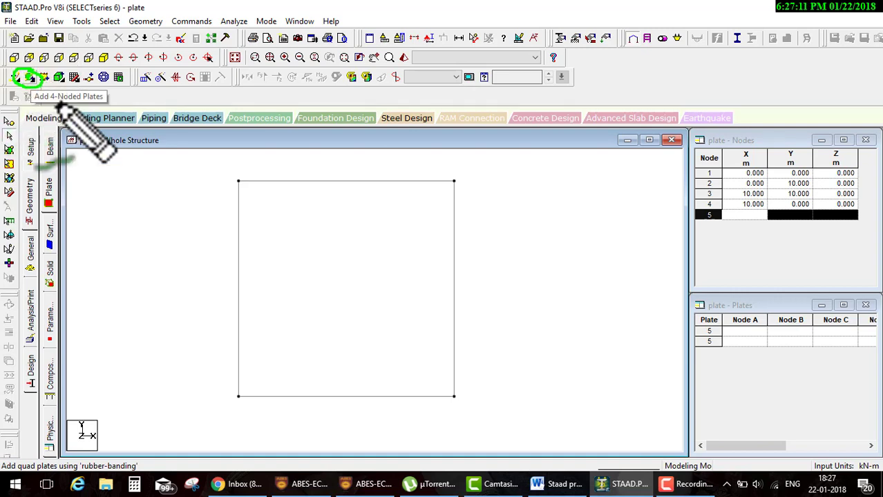
mouse_move(20, 82)
left_mouse_down()
mouse_move(171, 219)
mouse_move(199, 197)
mouse_move(230, 142)
mouse_move(247, 187)
mouse_move(220, 181)
mouse_move(439, 185)
left_mouse_up()
mouse_move(446, 178)
left_mouse_down()
mouse_move(460, 181)
mouse_move(452, 399)
mouse_move(449, 374)
mouse_move(288, 386)
mouse_move(233, 404)
mouse_move(252, 296)
mouse_move(238, 192)
left_mouse_up()
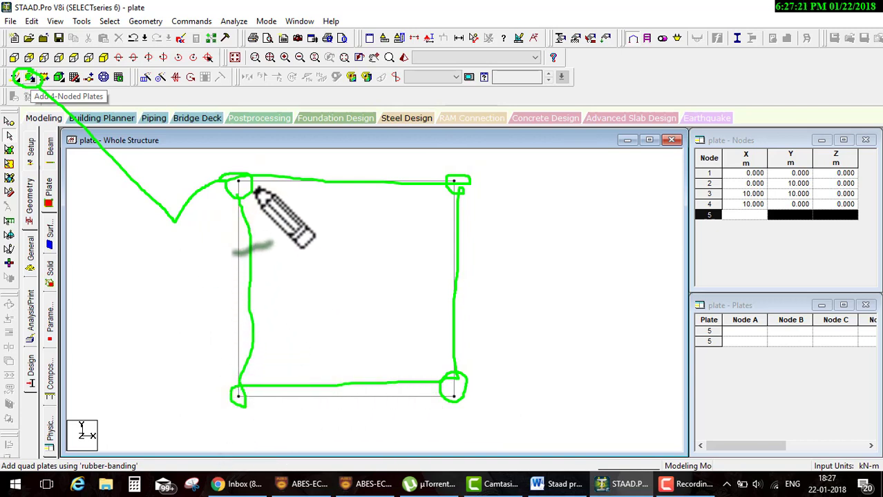
mouse_move(293, 240)
left_mouse_down()
mouse_move(344, 213)
mouse_move(406, 299)
mouse_move(335, 315)
left_mouse_up()
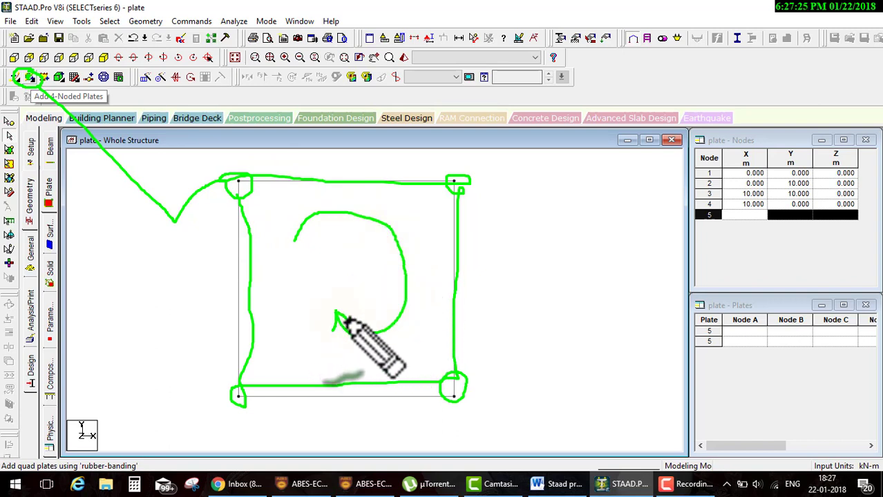
mouse_move(359, 269)
left_mouse_down()
mouse_move(300, 315)
mouse_move(321, 344)
left_mouse_up()
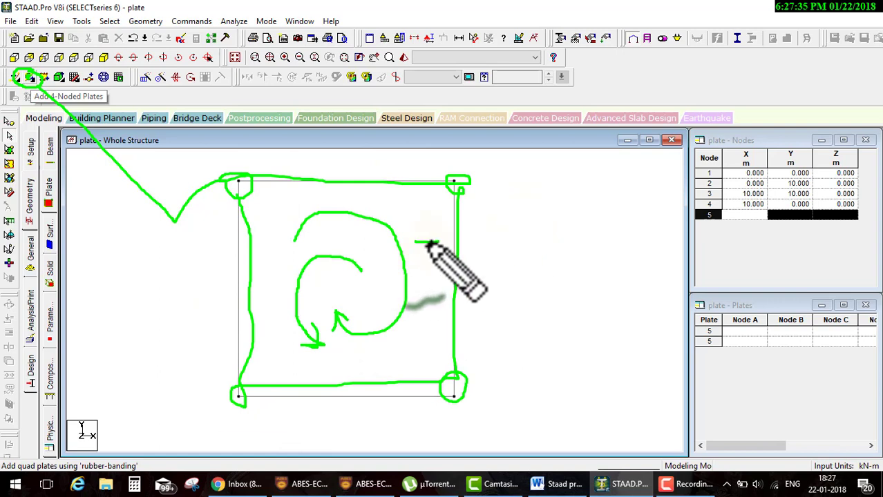
left_click_drag(415, 241, 439, 241)
left_click_drag(426, 242, 426, 271)
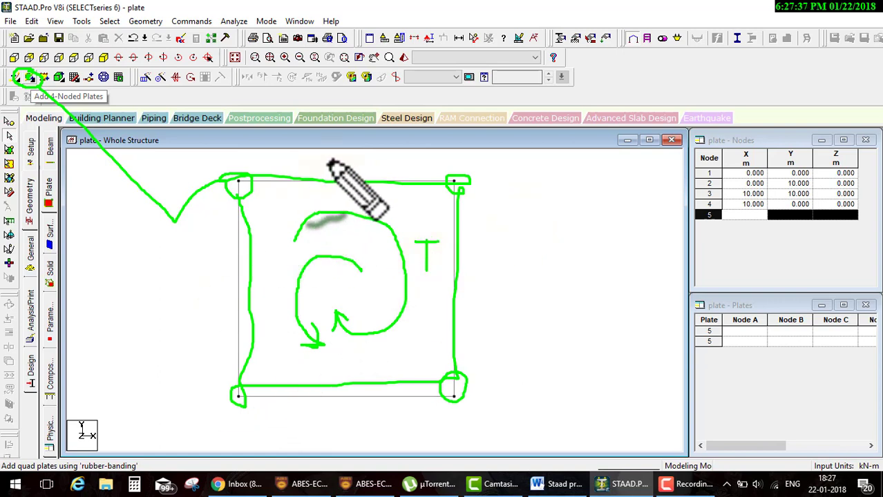
left_click_drag(334, 158, 307, 188)
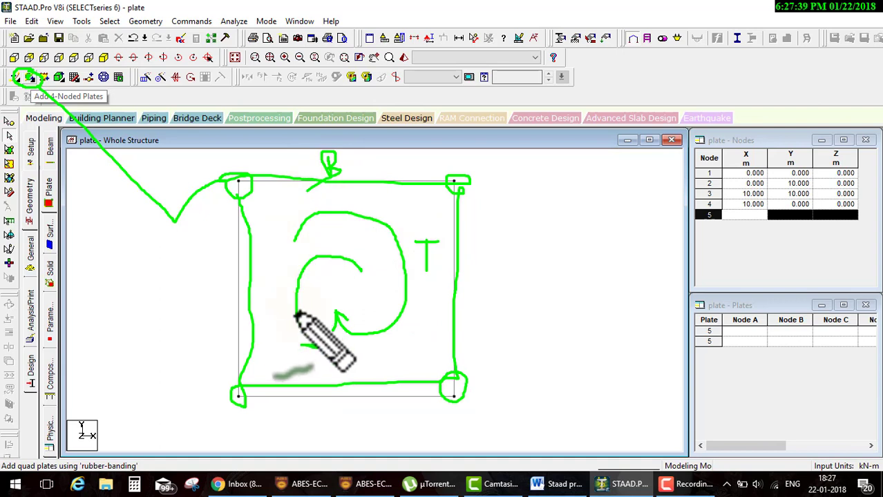
mouse_move(296, 316)
left_mouse_down()
mouse_move(289, 323)
mouse_move(289, 285)
left_mouse_up()
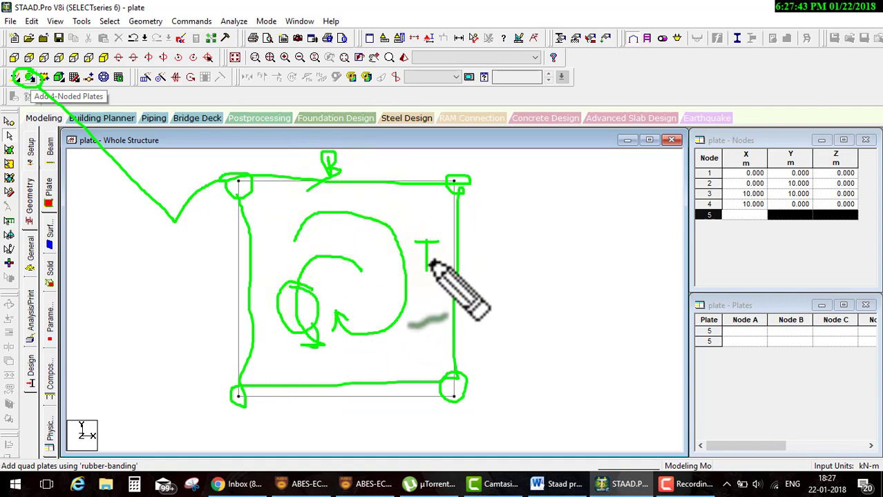
key("Escape")
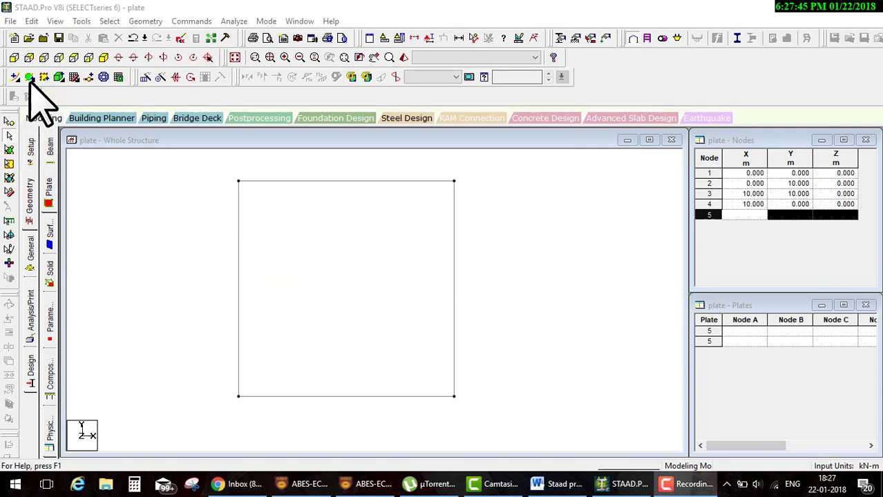
Create plate 5 through the top-left, top-right, bottom-right and bottom-left nodes, then check it in 3D rendering
left_click(29, 77)
left_click(238, 181)
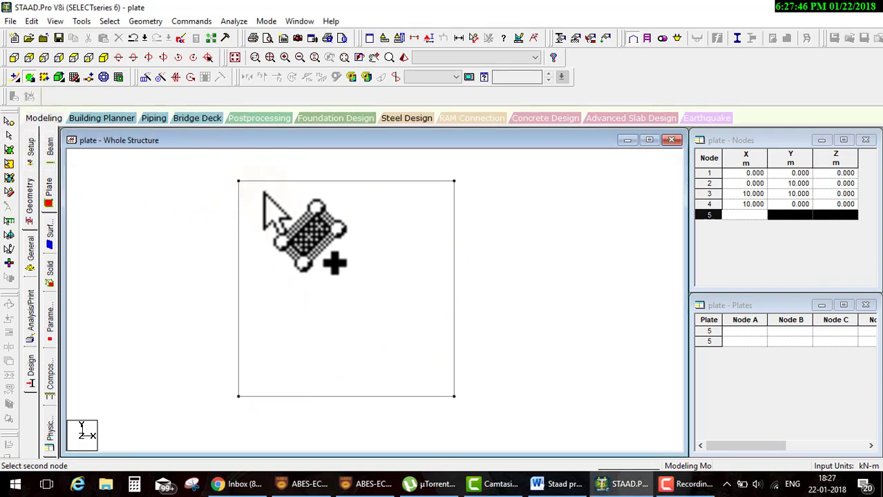
left_click(454, 181)
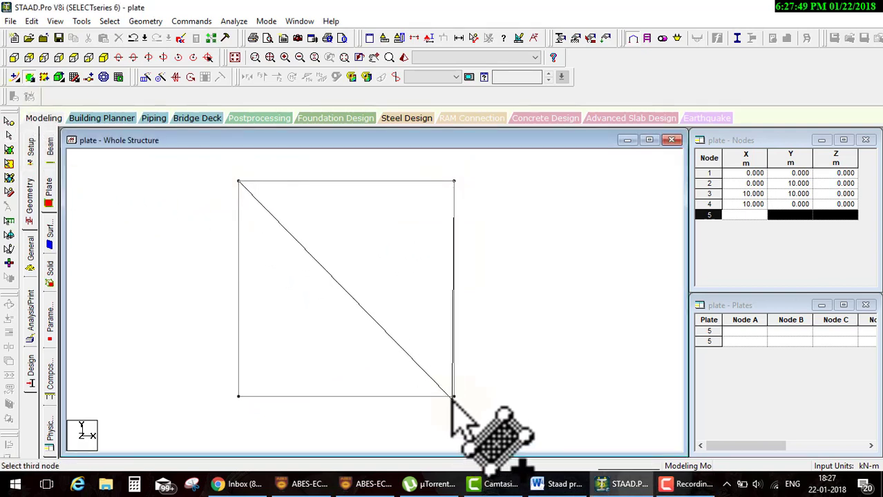
left_click(454, 397)
left_click(239, 396)
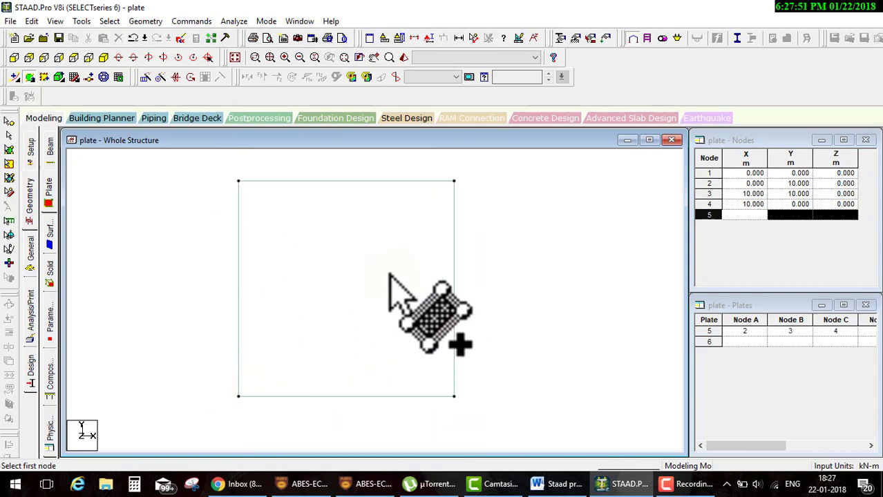
left_click(399, 38)
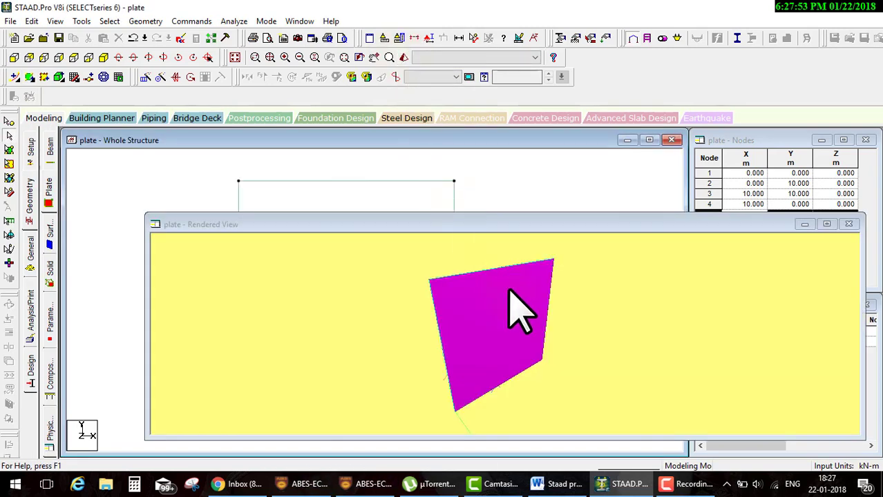
left_click(848, 225)
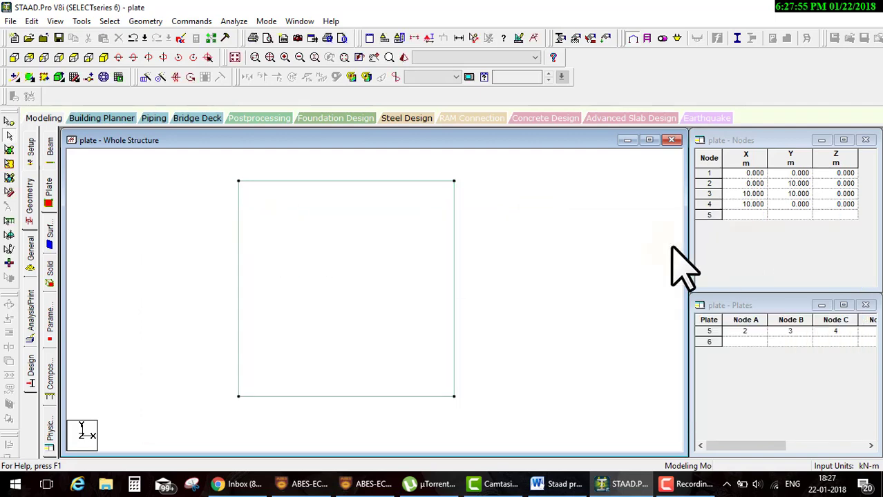
Select plate 5 and bring up its context menu offering Generate Plate Mesh
left_click(291, 223)
right_click(289, 222)
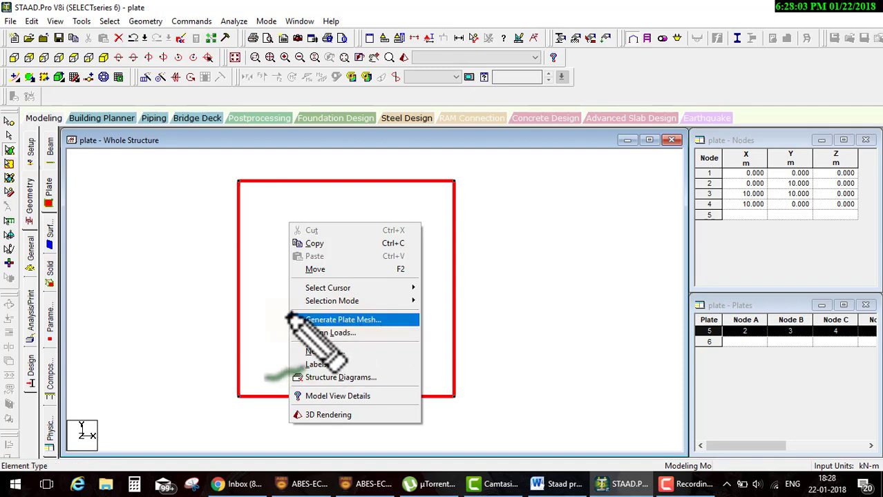
left_click_drag(290, 320, 413, 315)
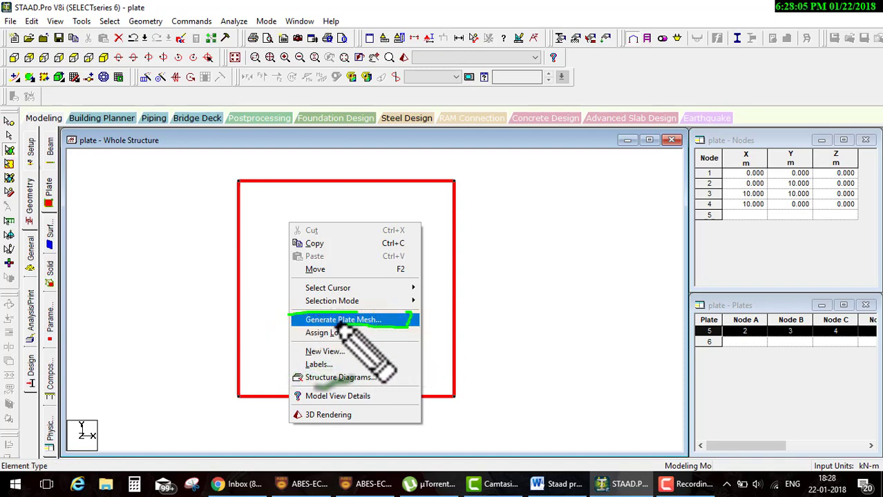
left_click_drag(341, 327, 482, 255)
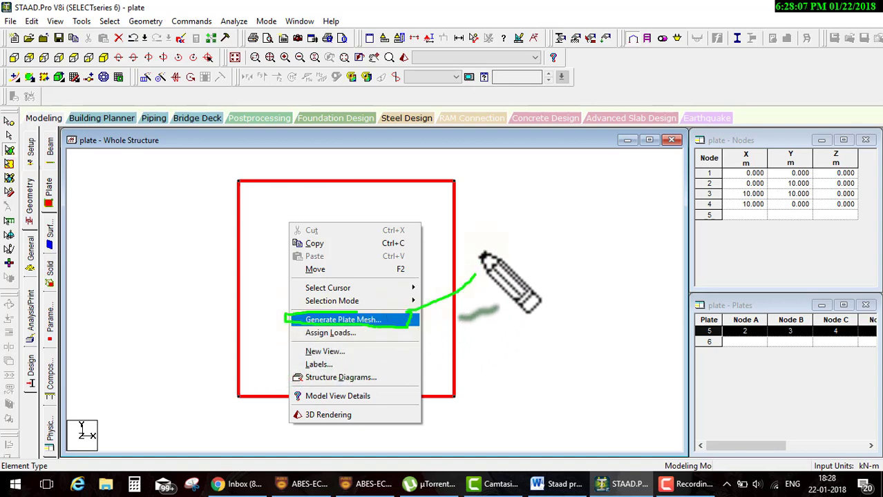
mouse_move(535, 257)
left_mouse_down()
mouse_move(537, 193)
mouse_move(532, 259)
left_mouse_up()
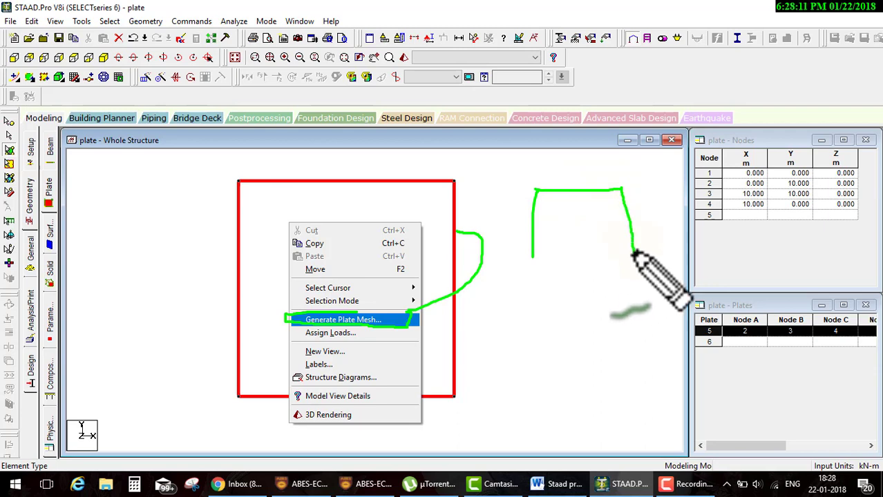
mouse_move(553, 190)
left_mouse_down()
mouse_move(553, 255)
mouse_move(582, 207)
mouse_move(595, 257)
mouse_move(611, 192)
mouse_move(632, 255)
left_mouse_up()
left_click_drag(535, 209, 625, 209)
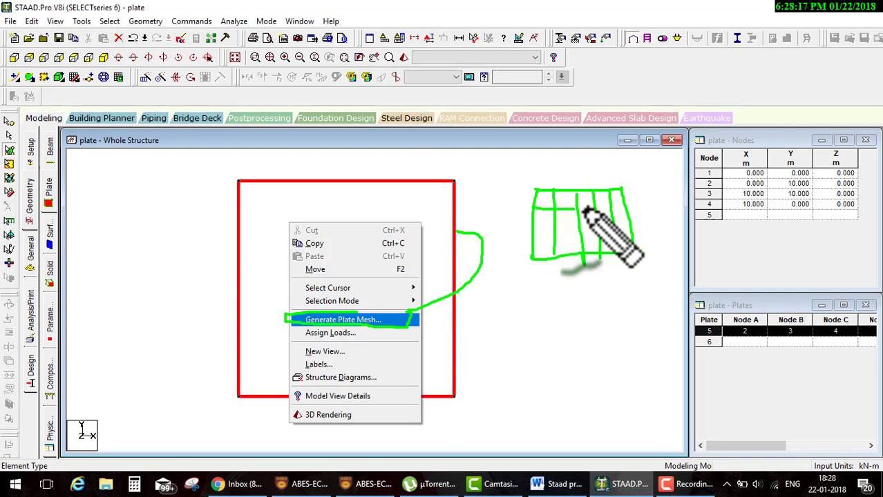
left_click_drag(532, 230, 625, 231)
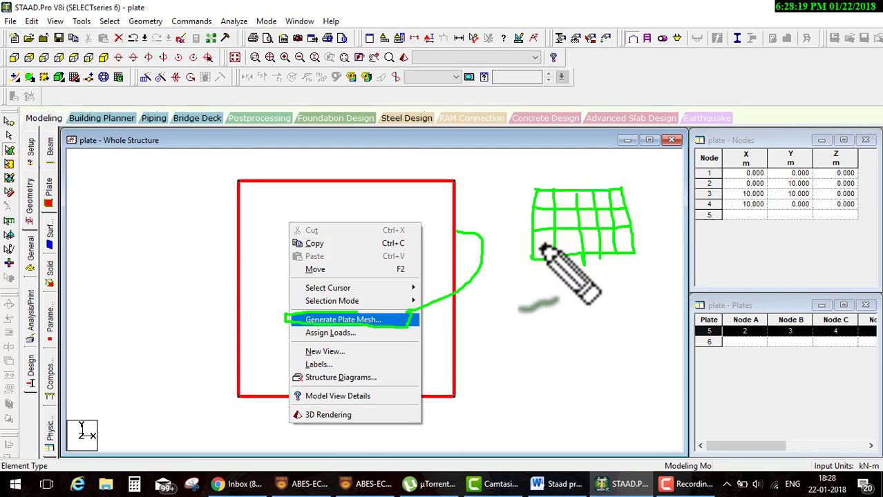
left_click_drag(533, 243, 633, 241)
key("Escape")
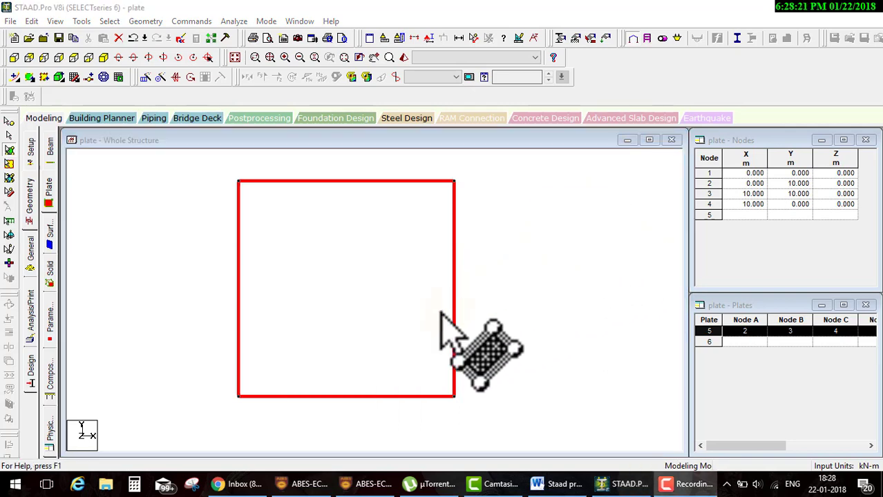
right_click(384, 291)
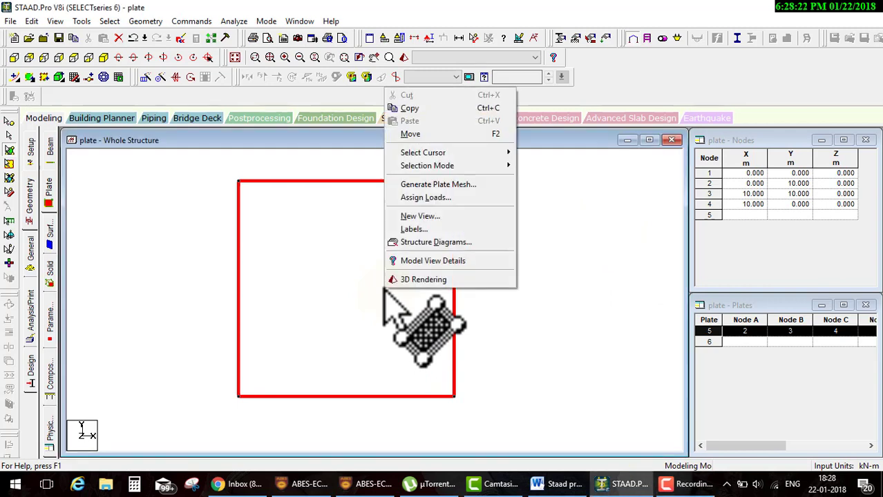
Run Generate Plate Mesh on plate 5 and choose Quadrilateral Meshing
left_click(431, 185)
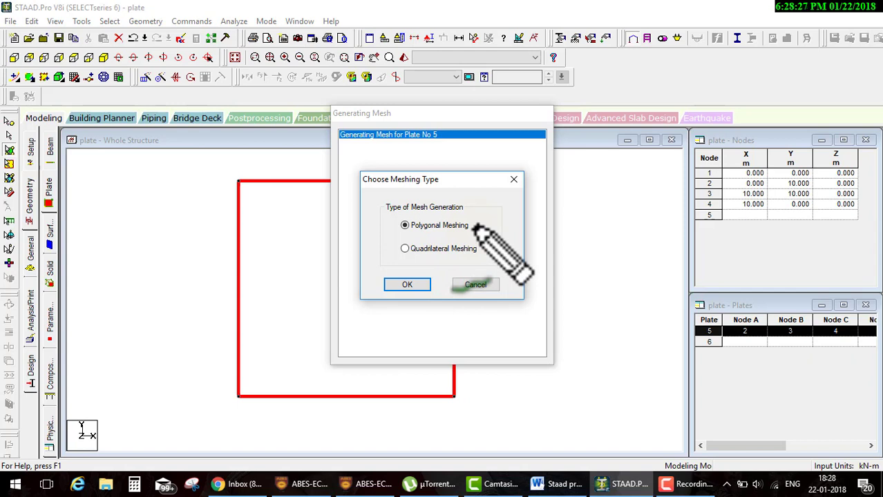
mouse_move(137, 179)
left_mouse_down()
mouse_move(147, 192)
mouse_move(206, 185)
mouse_move(172, 220)
mouse_move(207, 203)
mouse_move(194, 281)
mouse_move(238, 256)
left_mouse_up()
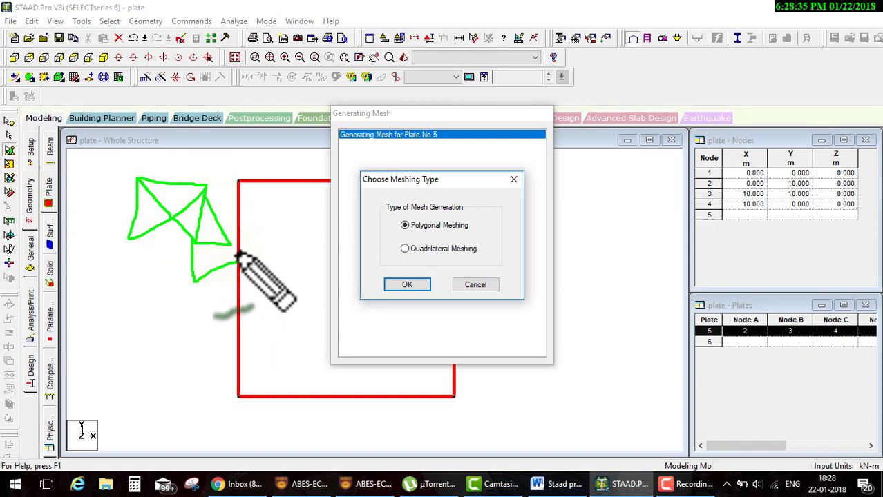
left_click_drag(176, 220, 161, 266)
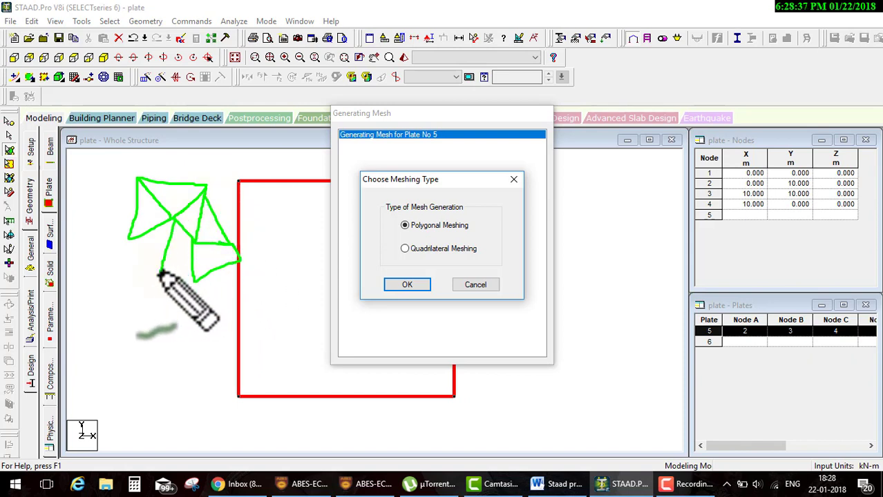
left_click(405, 248)
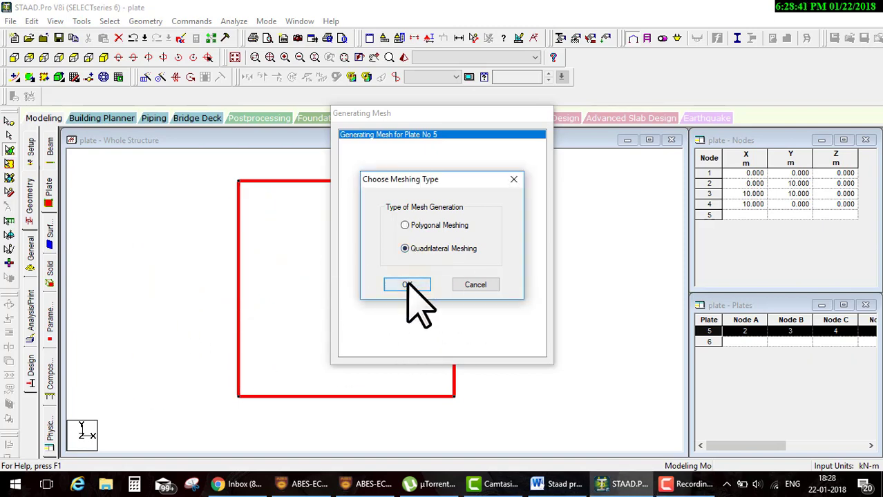
Choose quadrilateral meshing and review the edge divisions in Select Meshing Parameters
left_click(408, 286)
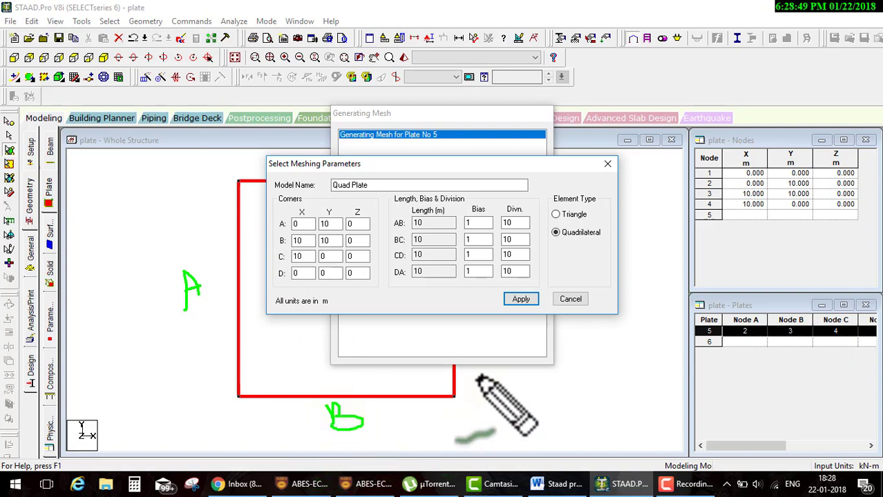
left_click_drag(508, 378, 510, 392)
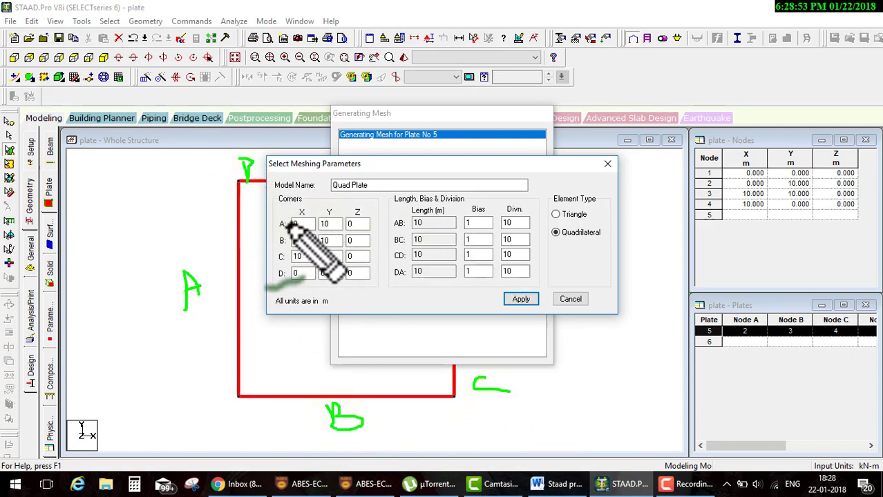
mouse_move(309, 225)
left_mouse_down()
mouse_move(495, 226)
mouse_move(484, 231)
left_mouse_up()
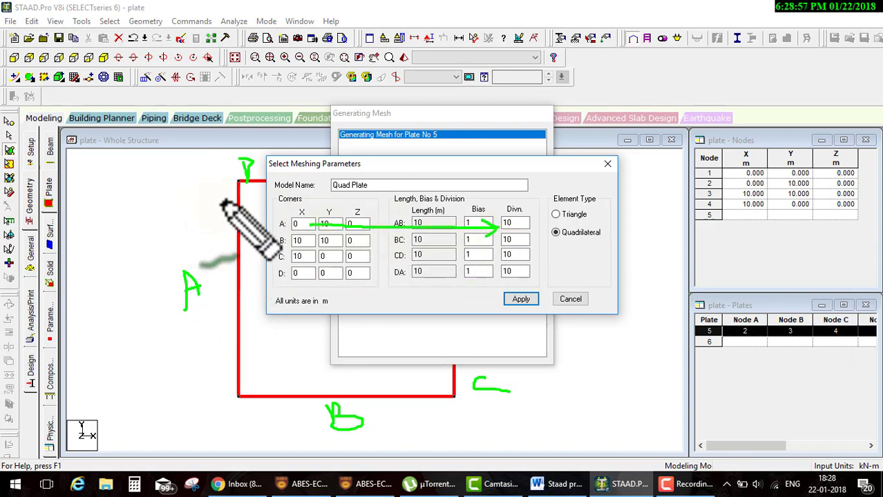
mouse_move(231, 256)
left_mouse_down()
mouse_move(250, 256)
mouse_move(243, 281)
left_mouse_up()
left_click_drag(232, 313, 269, 313)
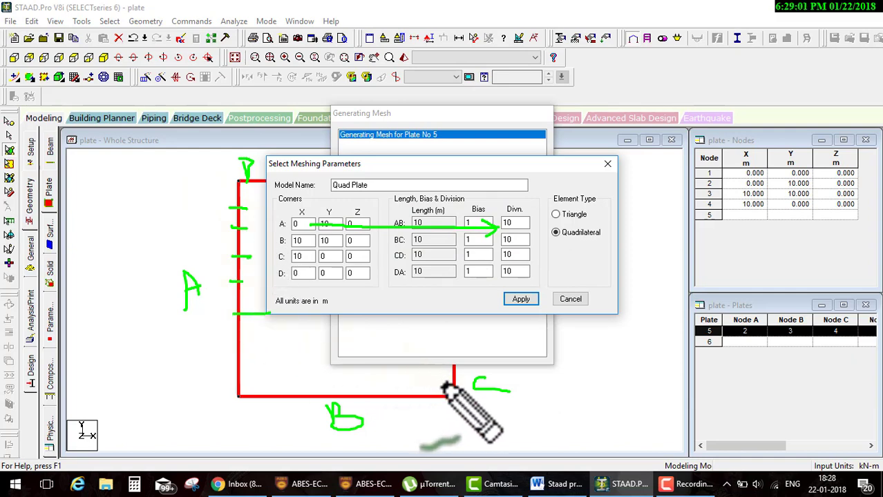
left_click_drag(487, 372, 446, 369)
left_click_drag(230, 380, 453, 379)
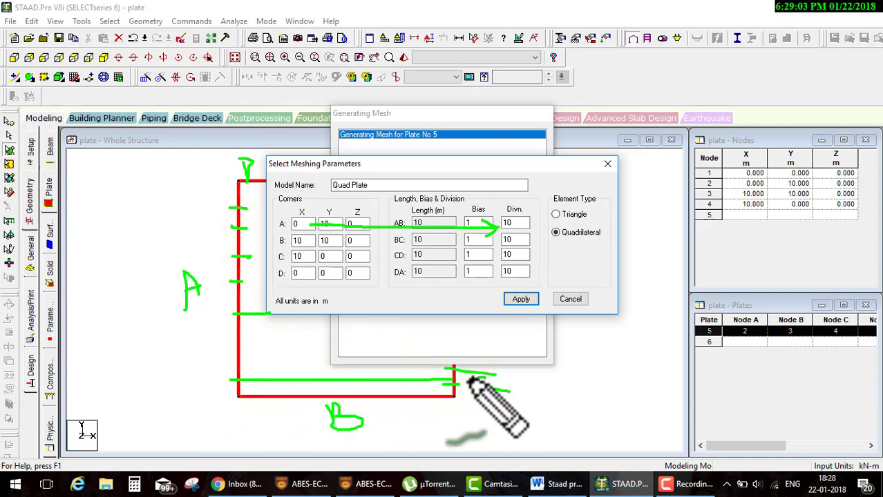
left_click_drag(219, 358, 474, 358)
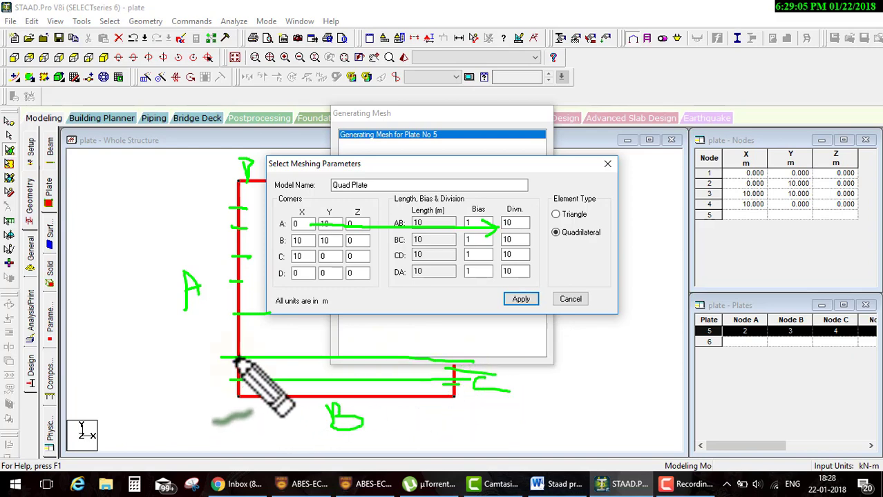
key("Escape")
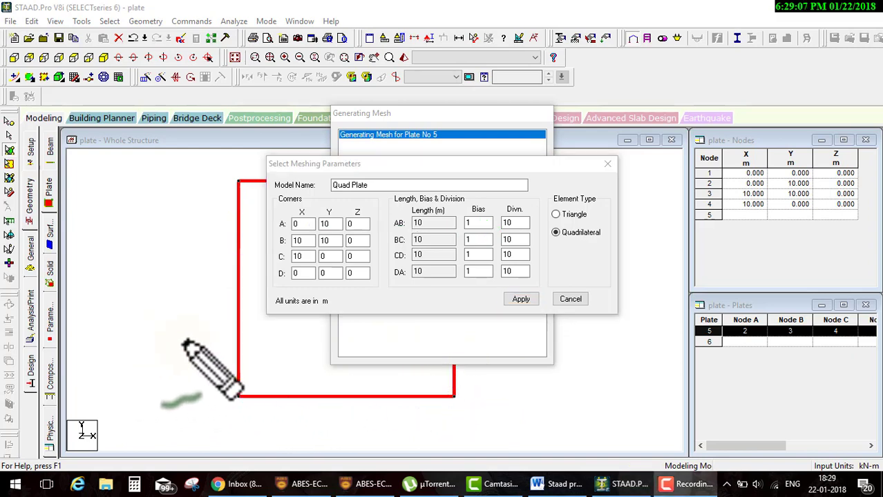
Keep 10 divisions on every edge and generate the 10 by 10 quadrilateral mesh
mouse_move(94, 236)
left_mouse_down()
mouse_move(93, 286)
mouse_move(94, 233)
mouse_move(170, 311)
mouse_move(139, 322)
mouse_move(68, 275)
left_mouse_up()
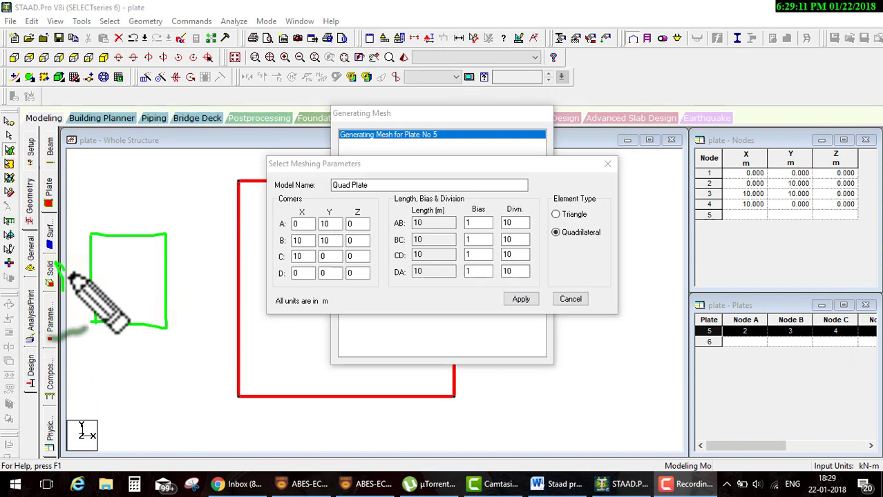
left_click_drag(197, 275, 196, 292)
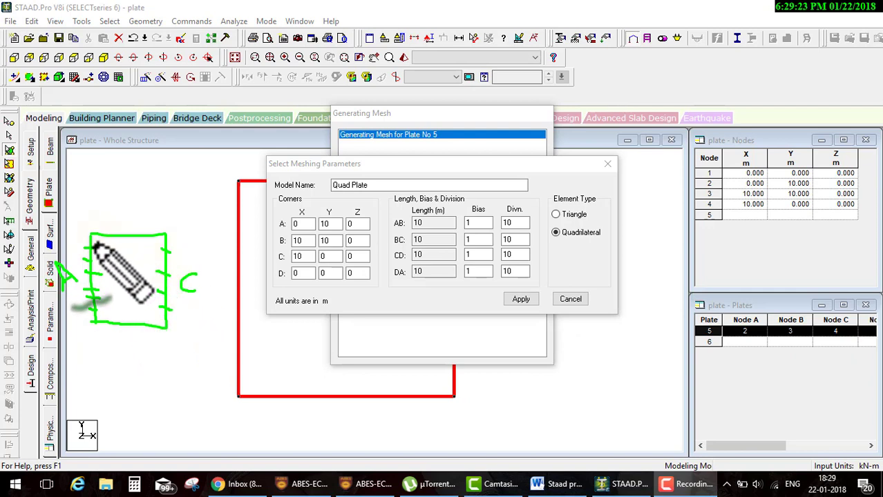
left_click_drag(91, 261, 147, 266)
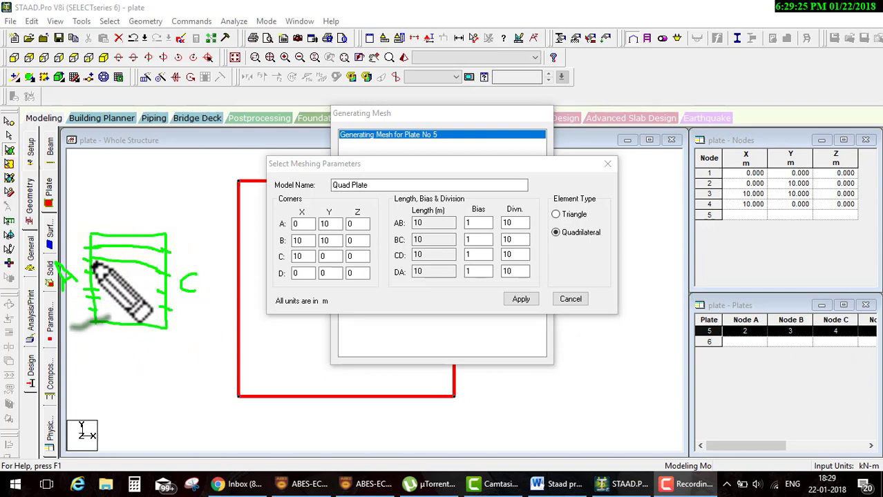
left_click_drag(91, 276, 166, 274)
left_click_drag(91, 290, 166, 290)
left_click_drag(90, 302, 172, 308)
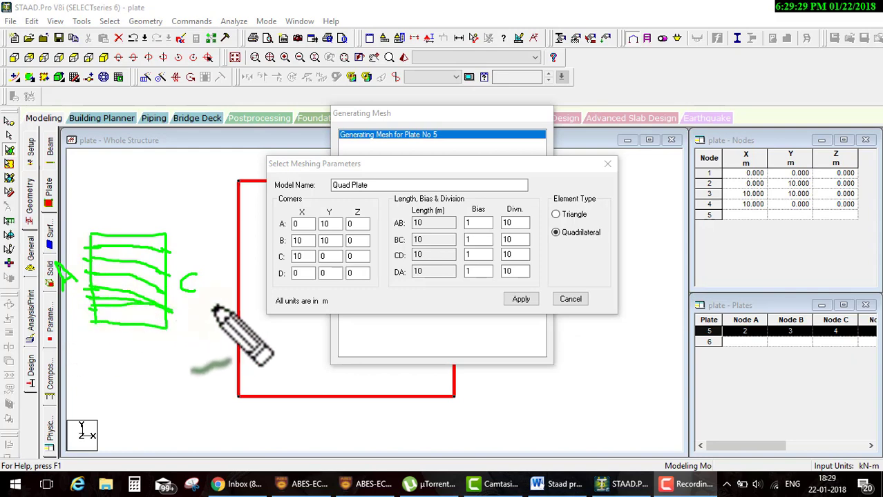
key("Escape")
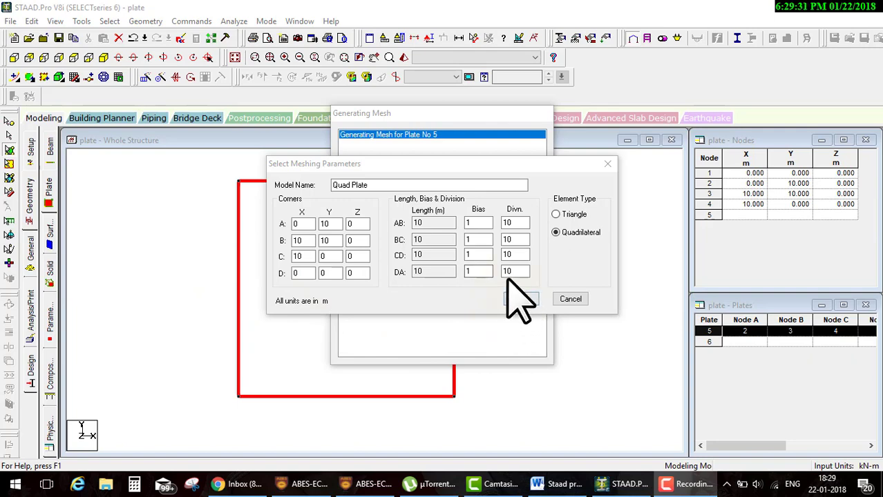
left_click(524, 297)
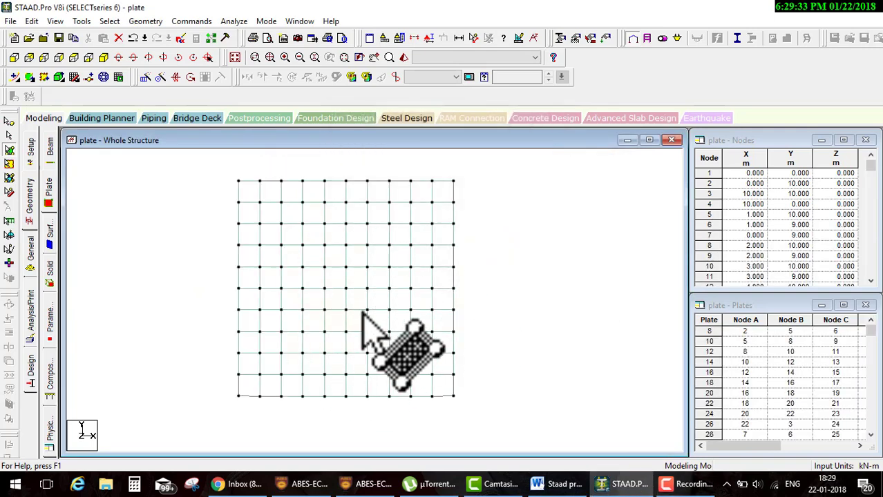
Undo the generated mesh, returning to the single unmeshed plate 5
left_click_drag(395, 371, 429, 358)
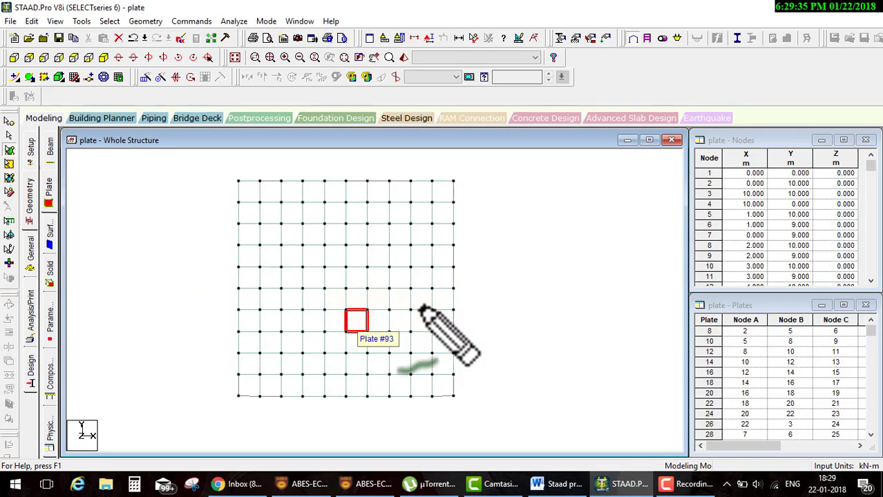
key("Escape")
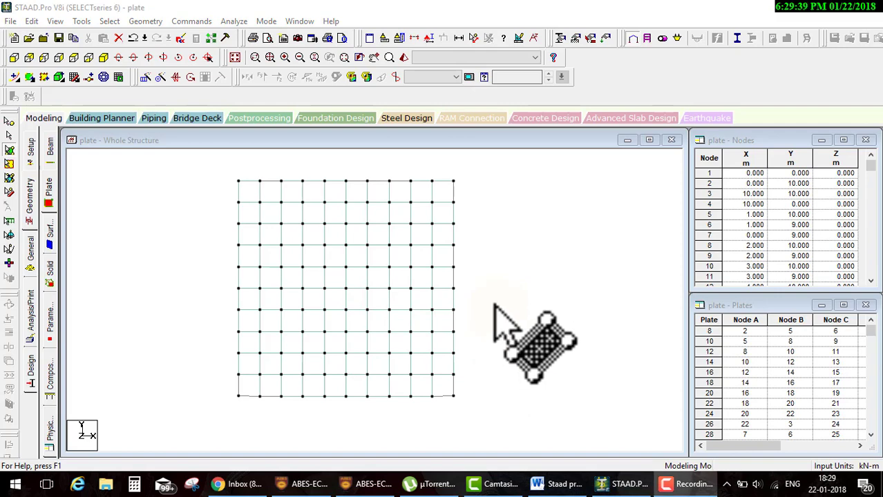
left_click(494, 304)
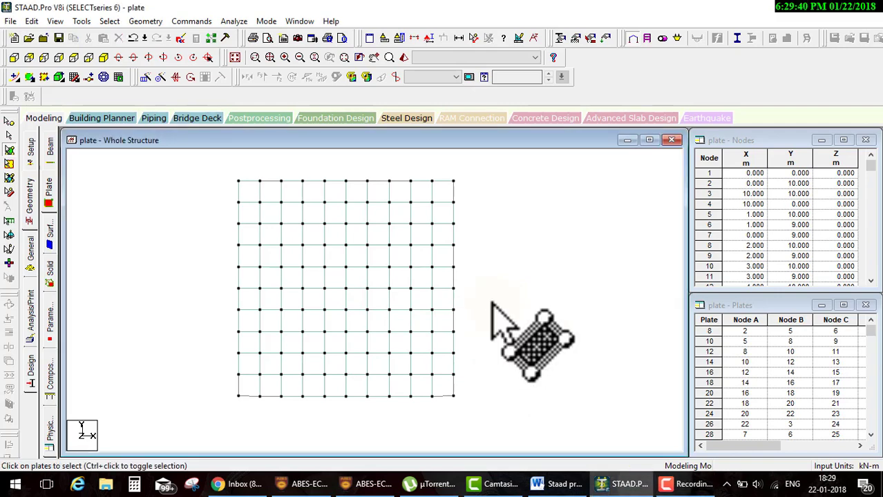
key("ctrl+z")
Mesh the square plate as quadrilaterals with 12 divisions on edge BC
left_click(371, 294)
right_click(374, 292)
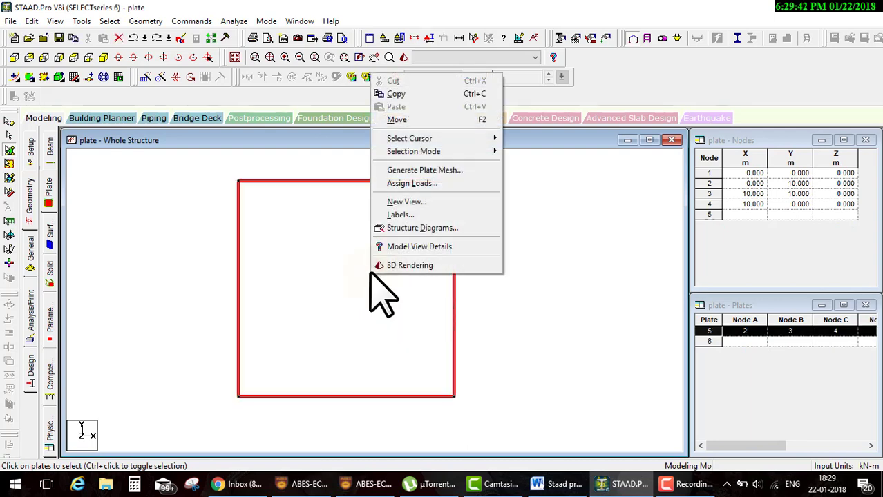
left_click(424, 170)
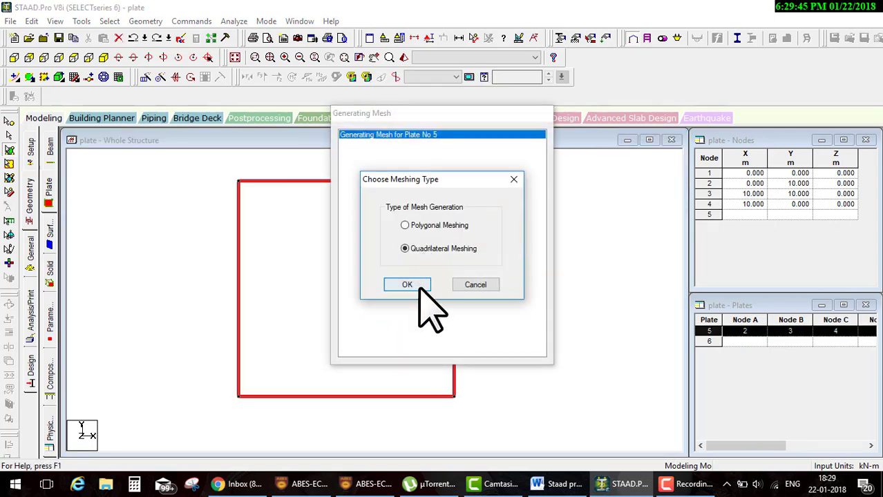
left_click(419, 285)
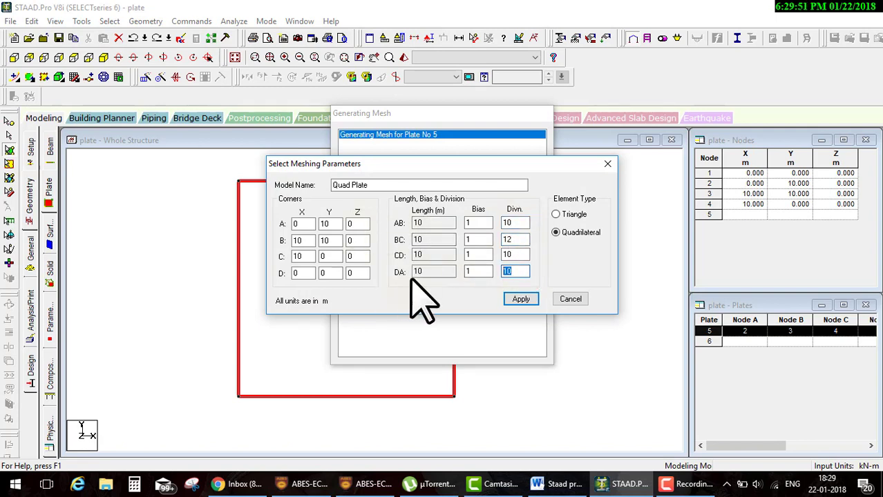
left_click(520, 297)
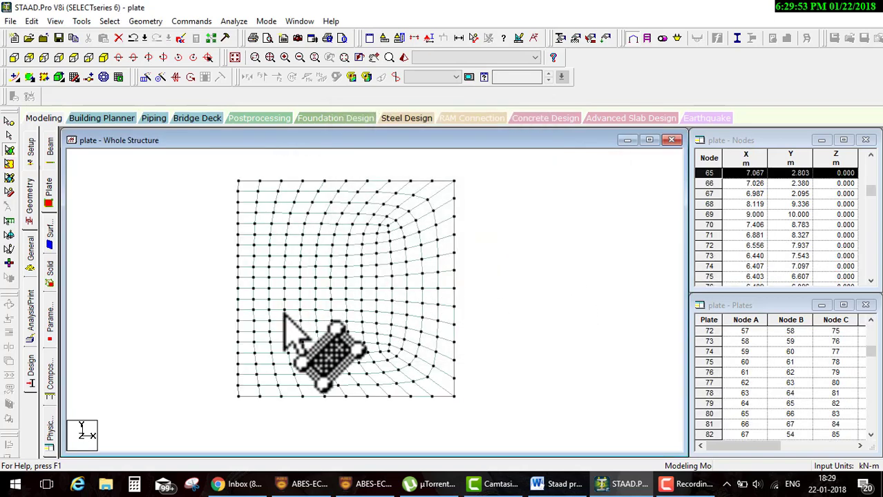
Select and deselect the left column of plates, then undo the mesh back to one plate
left_click(193, 305)
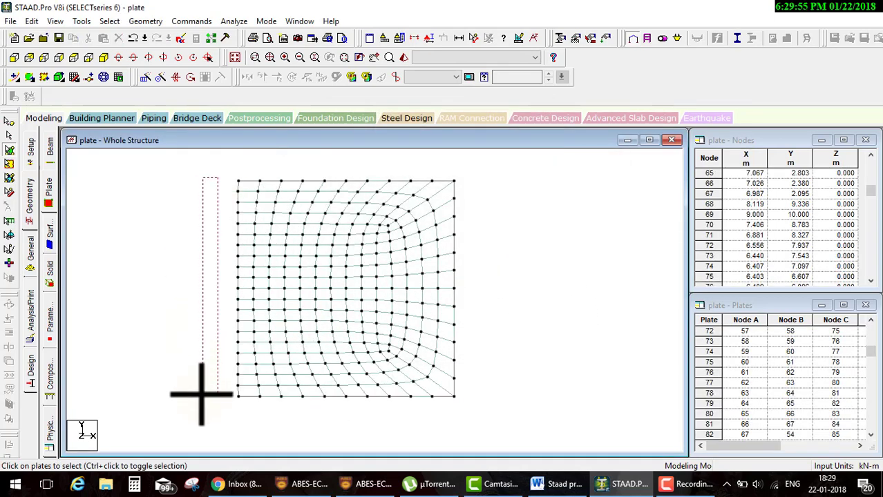
left_click_drag(255, 416, 257, 418)
mouse_move(208, 181)
left_mouse_down()
mouse_move(207, 429)
mouse_move(248, 268)
left_mouse_up()
left_click_drag(477, 161, 394, 178)
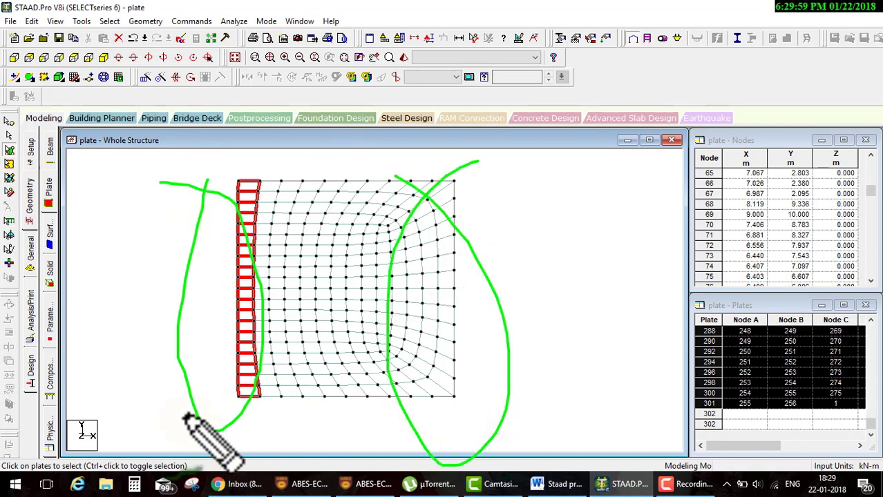
mouse_move(214, 399)
left_mouse_down()
mouse_move(435, 385)
mouse_move(220, 384)
left_mouse_up()
mouse_move(242, 178)
left_mouse_down()
mouse_move(325, 148)
mouse_move(150, 164)
left_mouse_up()
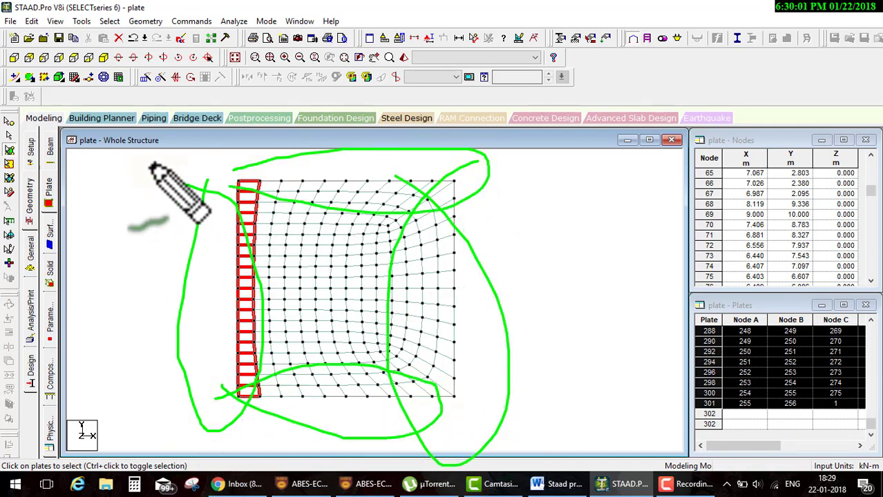
key("Escape")
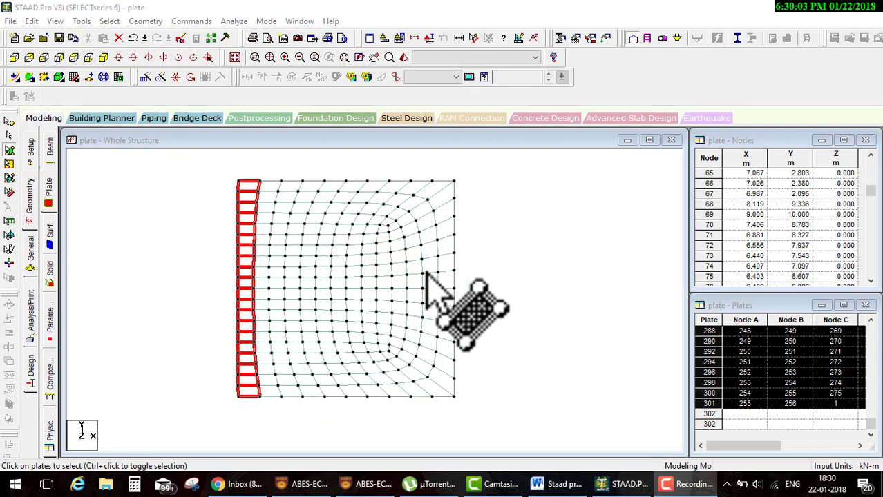
left_click(484, 261)
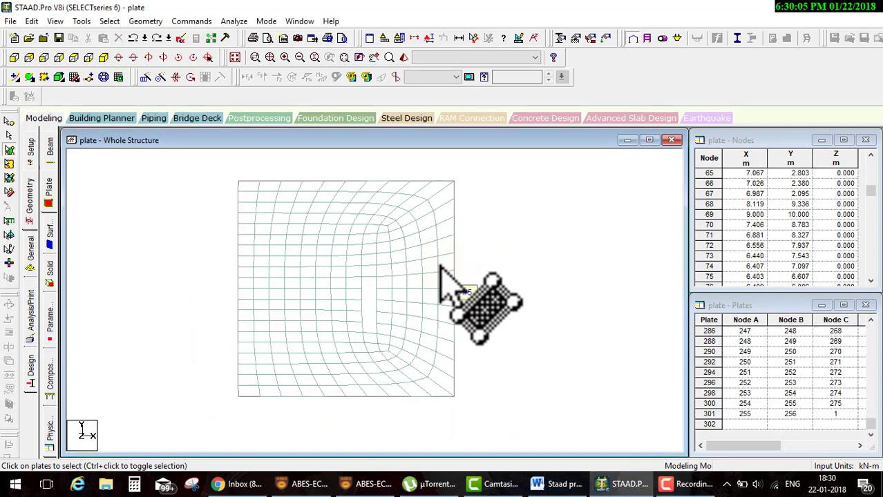
key("ctrl+z")
Generate a polygonal triangular mesh over the whole square plate
left_click(364, 271)
right_click(365, 268)
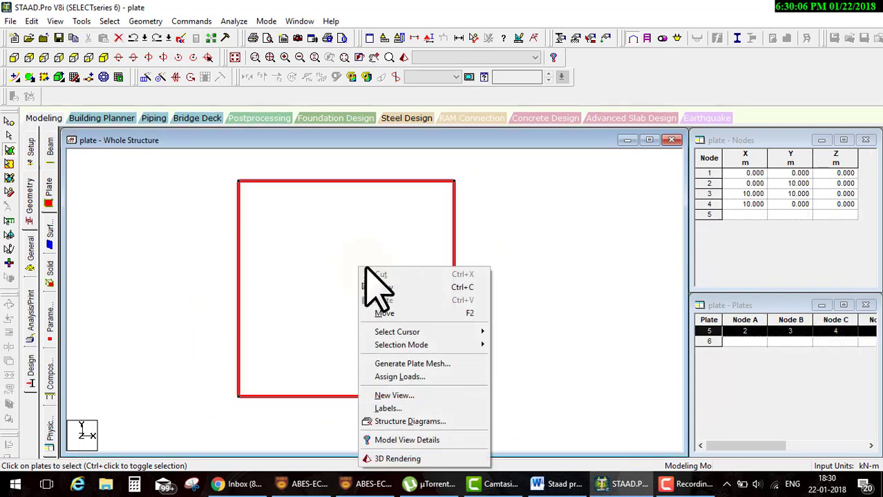
left_click(421, 363)
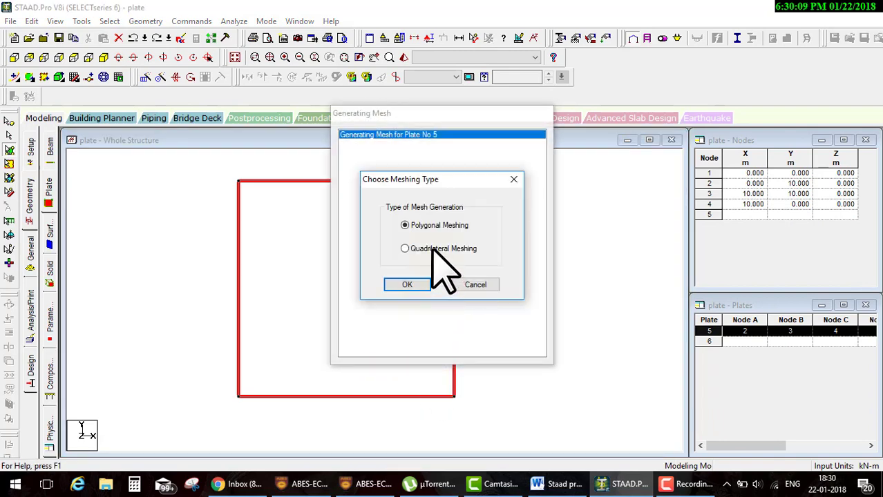
left_click(411, 284)
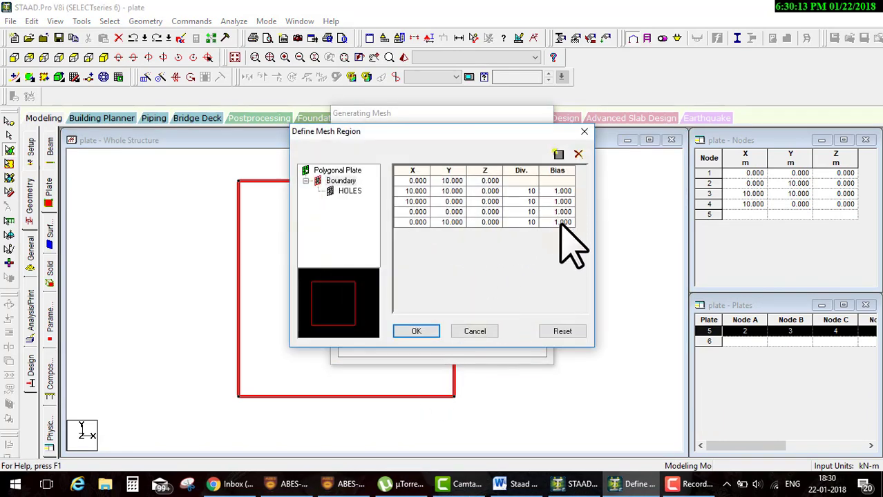
left_click(417, 331)
Select the Add plate through Parametric Modeling rows in the Word outline, then pick one triangular plate
key("alt+Tab")
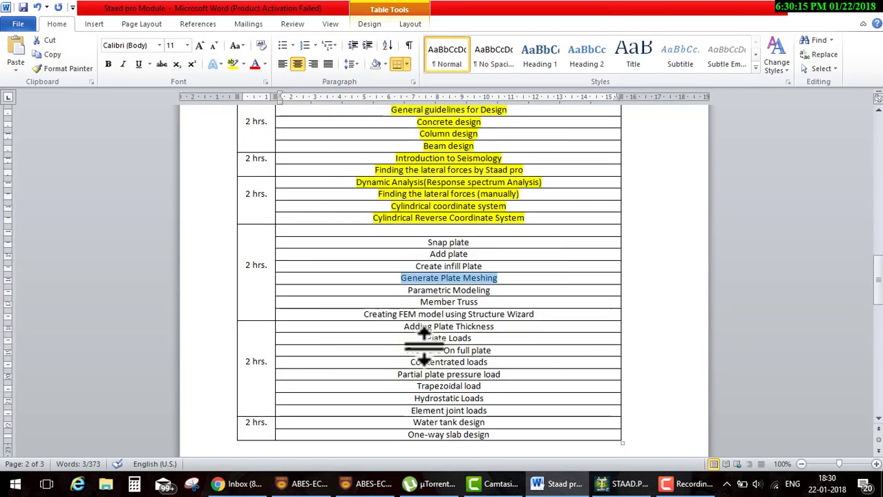
left_click(604, 482)
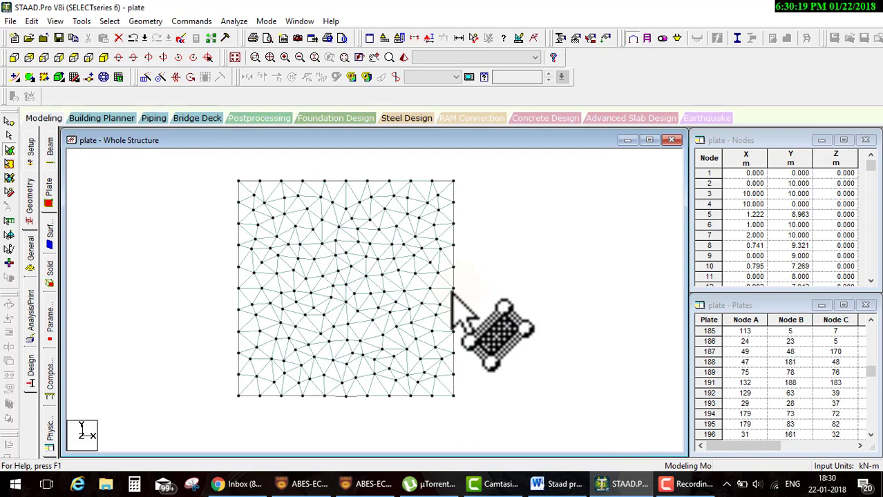
left_click(559, 484)
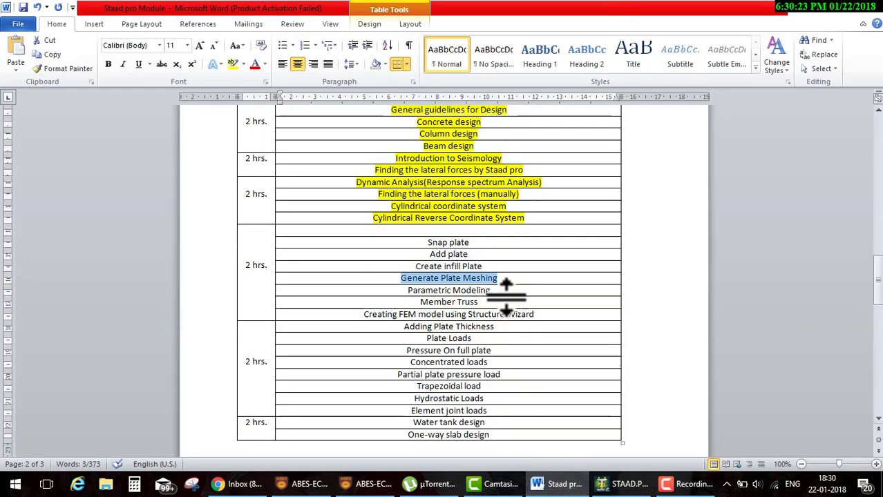
left_click_drag(448, 296, 380, 255)
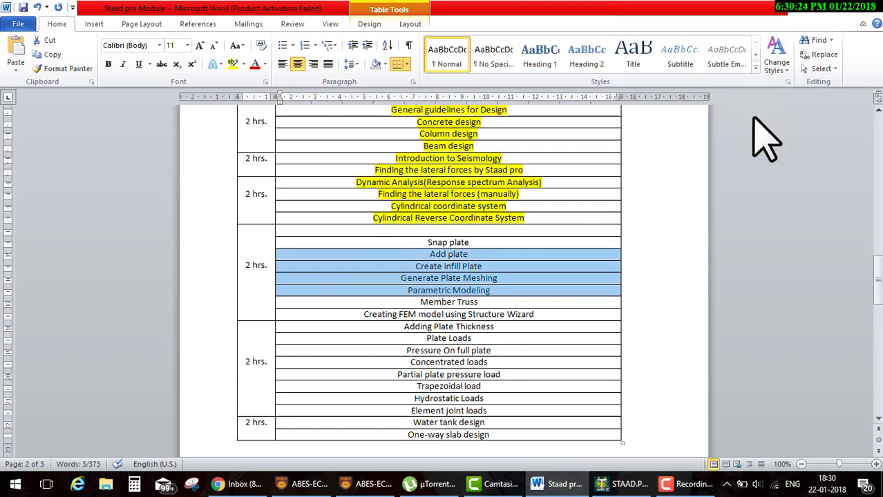
left_click(826, 9)
left_click(383, 299)
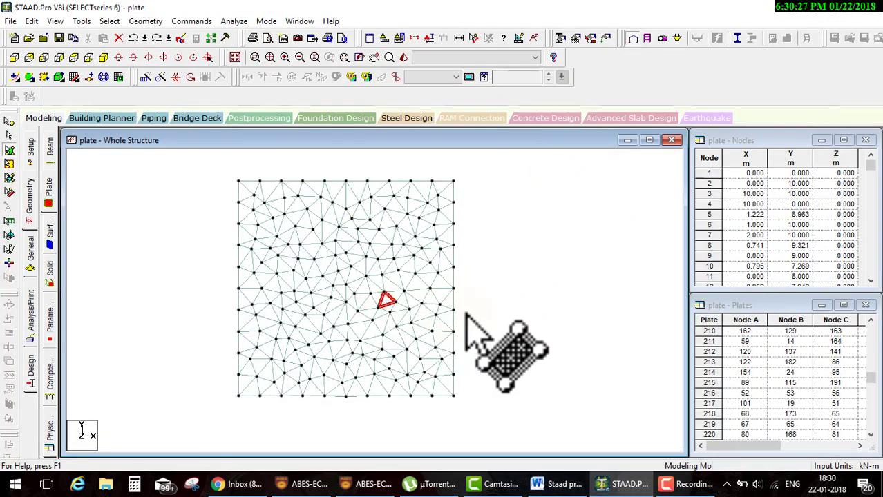
Undo the triangular mesh, delete the four surrounding beams and select the square plate
key("ctrl+z")
left_click(319, 245)
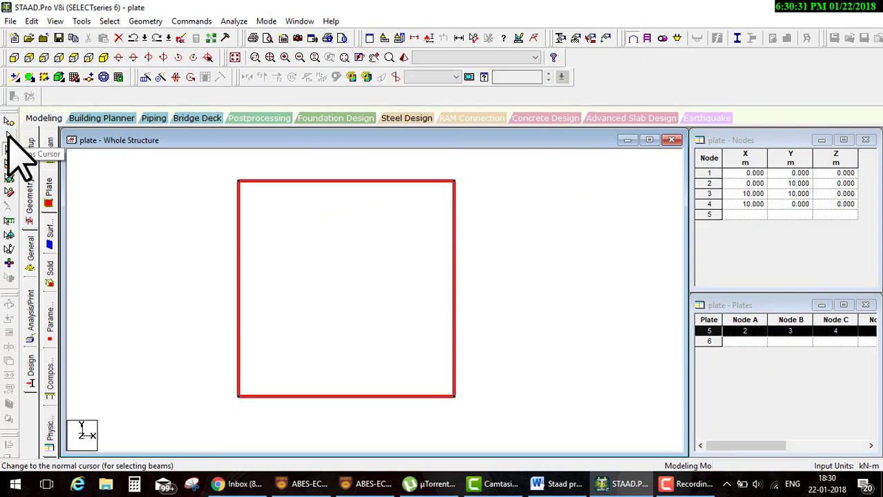
left_click_drag(587, 172, 181, 421)
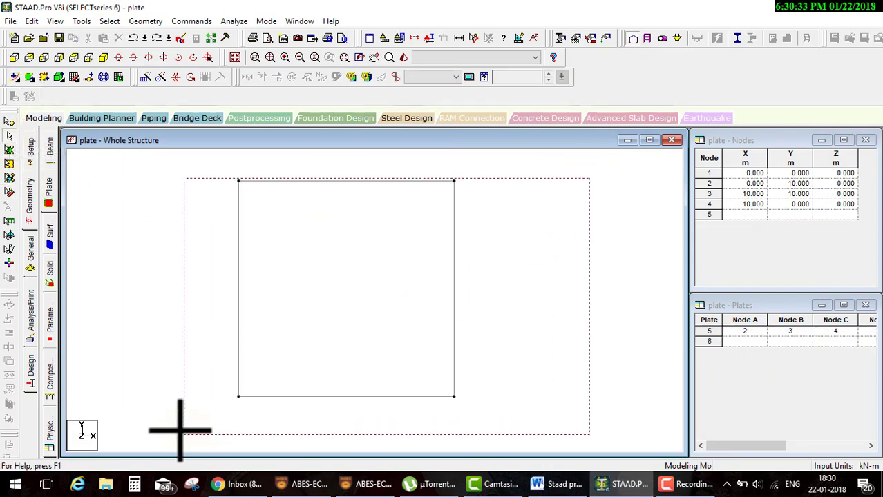
key("Return")
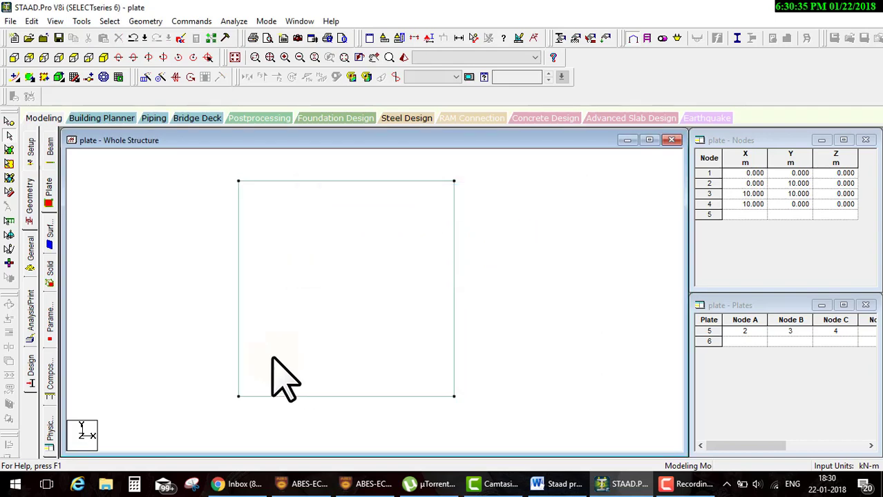
left_click(10, 150)
left_click(361, 245)
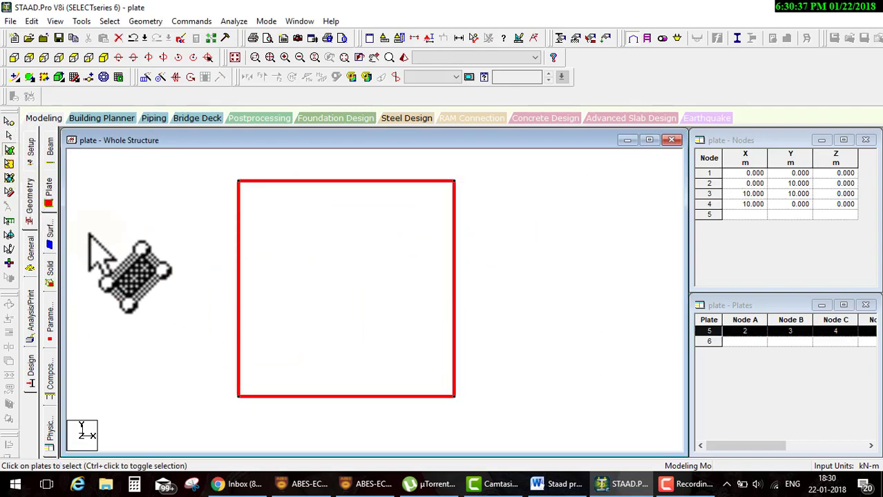
Inspect the plate in a 3D rendered view, then open the plate thickness settings
left_click(26, 243)
left_click(395, 77)
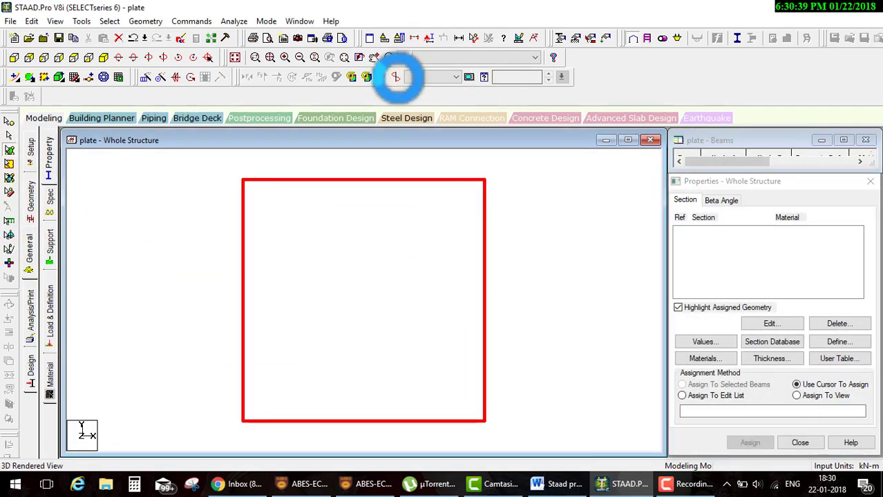
mouse_move(406, 250)
left_mouse_down()
mouse_move(491, 278)
mouse_move(724, 131)
left_mouse_up()
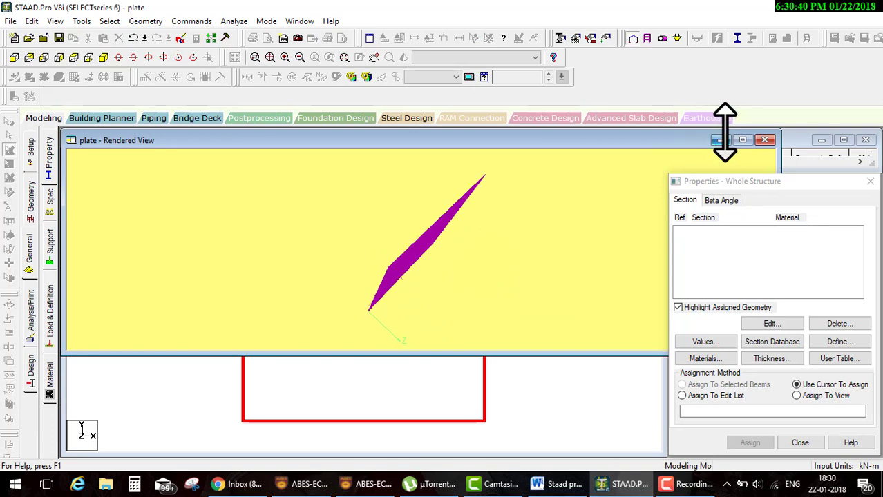
left_click(764, 141)
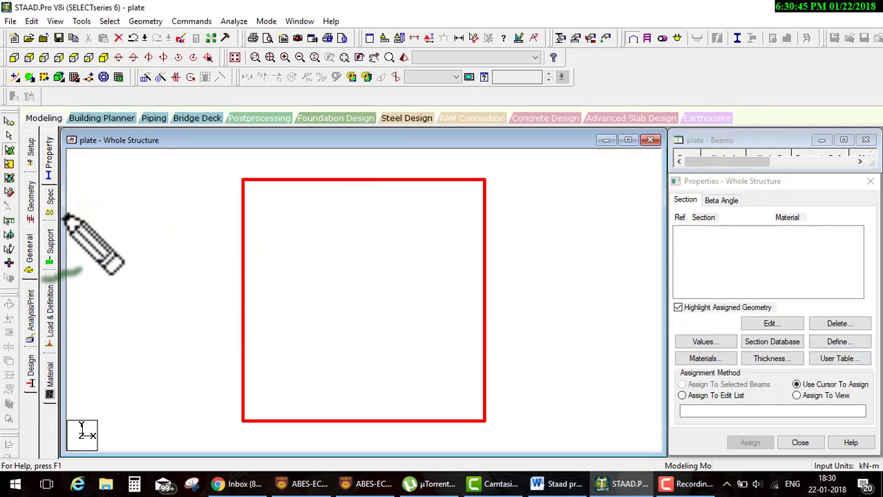
mouse_move(26, 263)
left_mouse_down()
mouse_move(43, 162)
mouse_move(543, 191)
mouse_move(769, 295)
mouse_move(773, 358)
left_mouse_up()
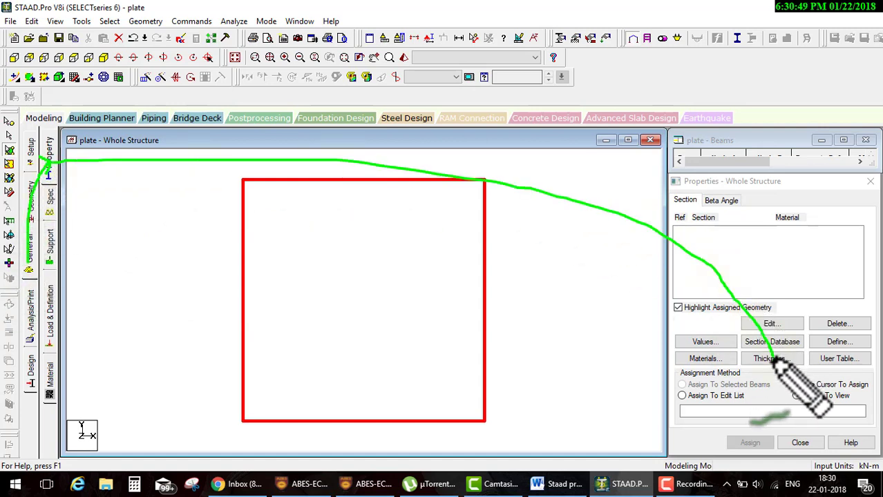
left_click(772, 358)
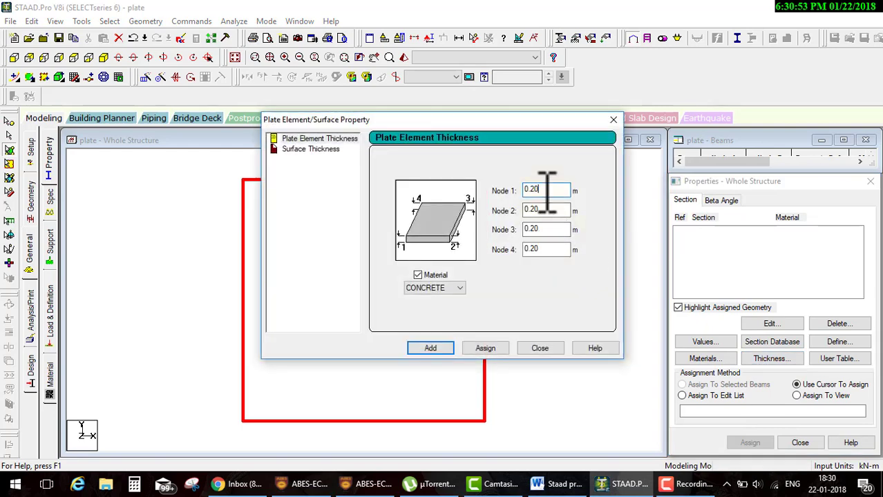
Add a 0.20 m concrete plate thickness, assign it to the plate and check it rendered
left_click(433, 349)
left_click(540, 348)
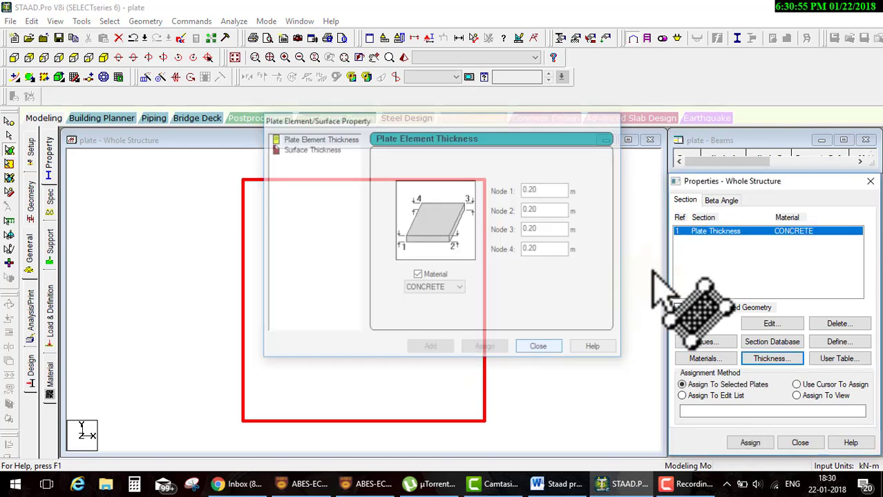
left_click(757, 442)
left_click(774, 348)
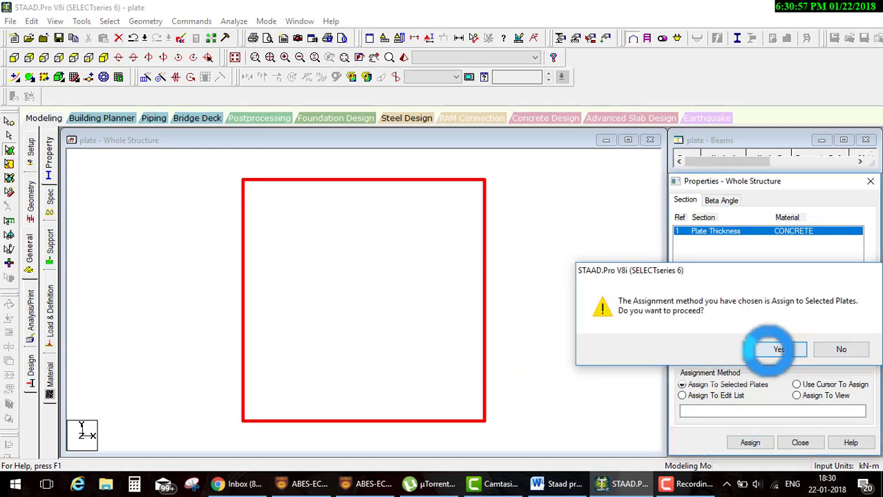
left_click(404, 57)
left_click_drag(492, 232, 580, 232)
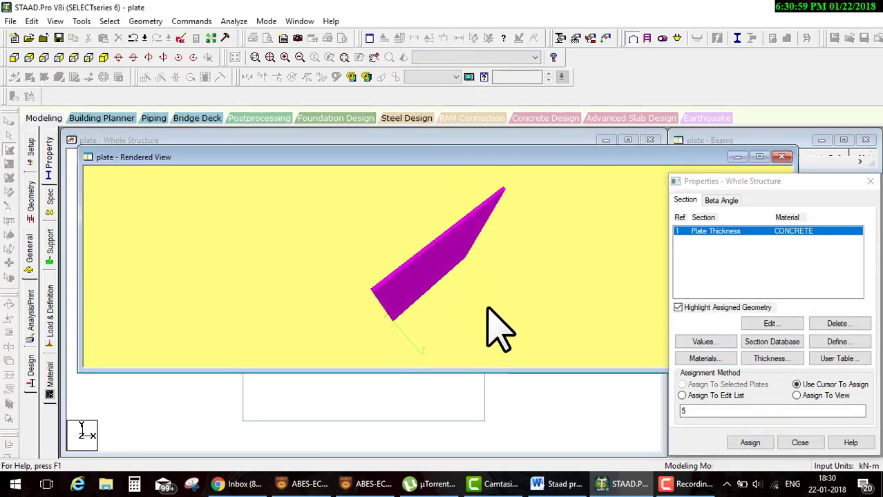
left_click(778, 156)
Change the thickness at nodes 3 and 4 to 1 m and inspect the taper in 3D
double_click(717, 233)
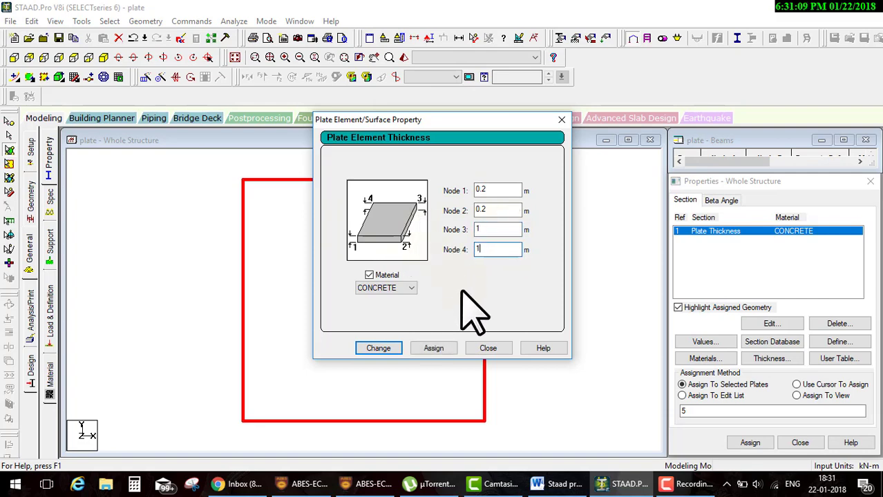
left_click(384, 347)
left_click(504, 347)
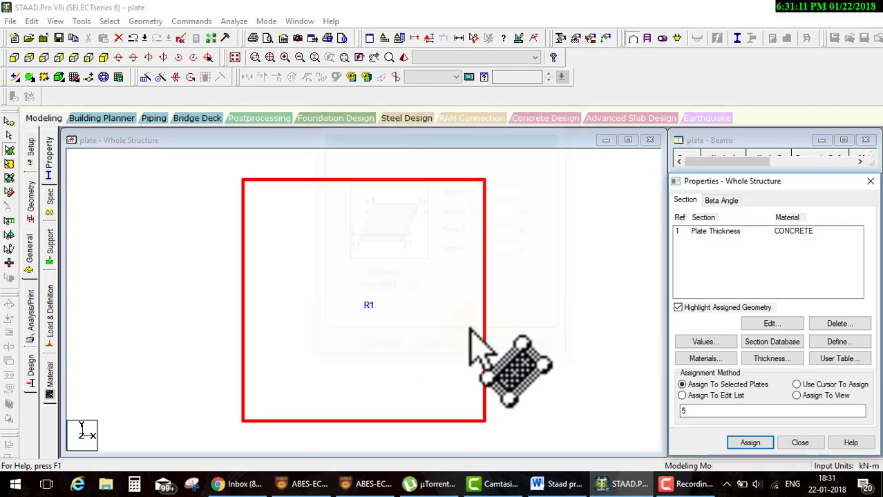
left_click(403, 57)
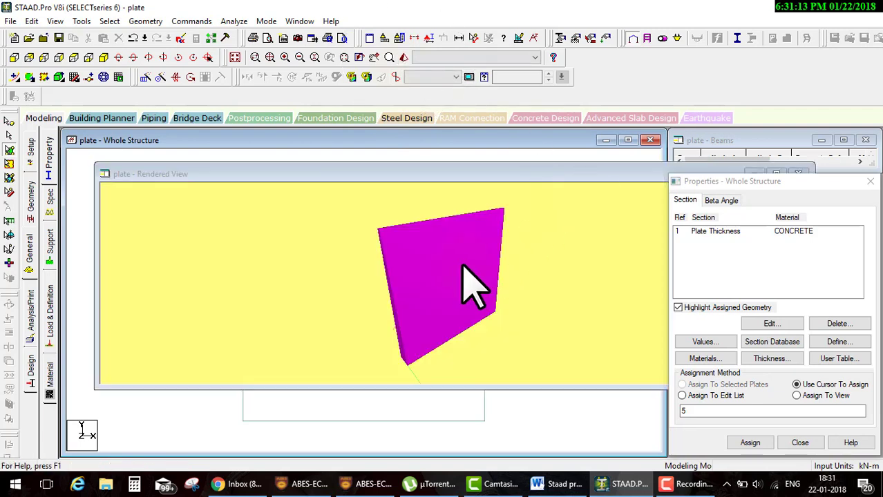
mouse_move(473, 286)
left_mouse_down()
mouse_move(451, 333)
mouse_move(531, 277)
mouse_move(456, 262)
left_mouse_up()
mouse_move(484, 321)
left_mouse_down()
mouse_move(516, 331)
mouse_move(481, 319)
mouse_move(508, 350)
mouse_move(472, 299)
mouse_move(479, 270)
mouse_move(434, 260)
mouse_move(524, 263)
left_mouse_up()
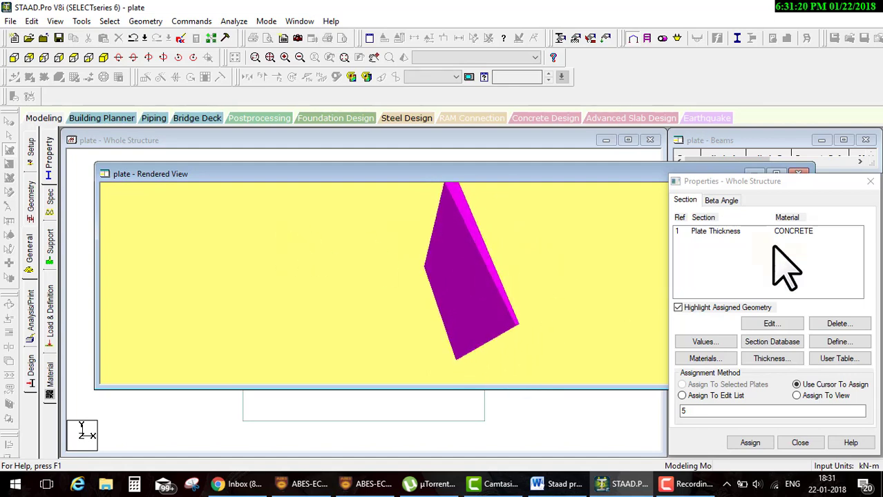
left_click(798, 172)
Highlight Adding Plate Thickness and the Snap plate to Parametric Modeling rows in yellow
left_click(558, 484)
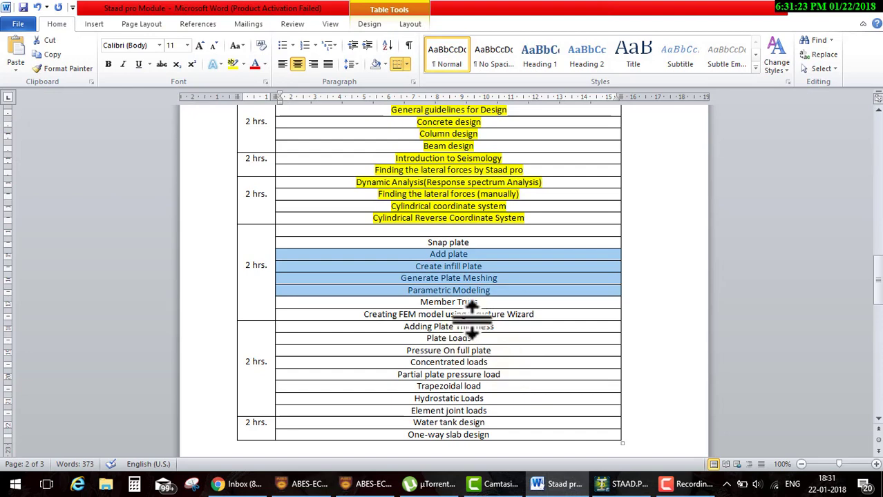
left_click(500, 306)
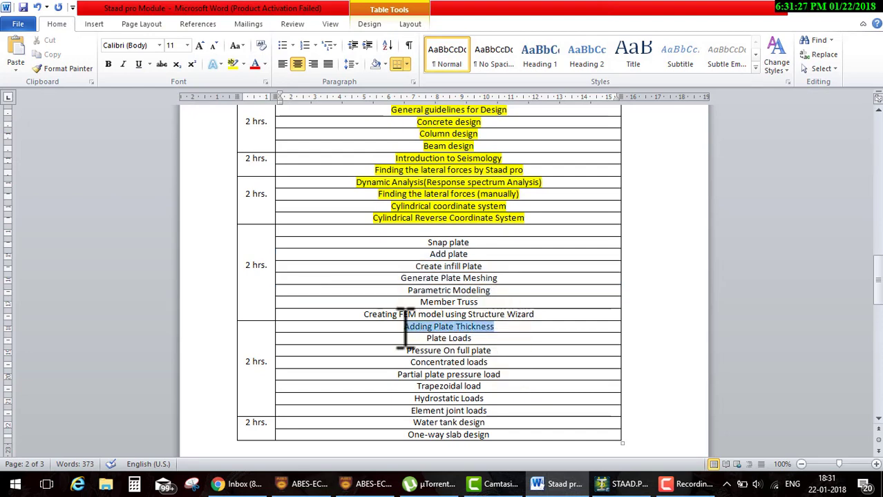
left_click(232, 64)
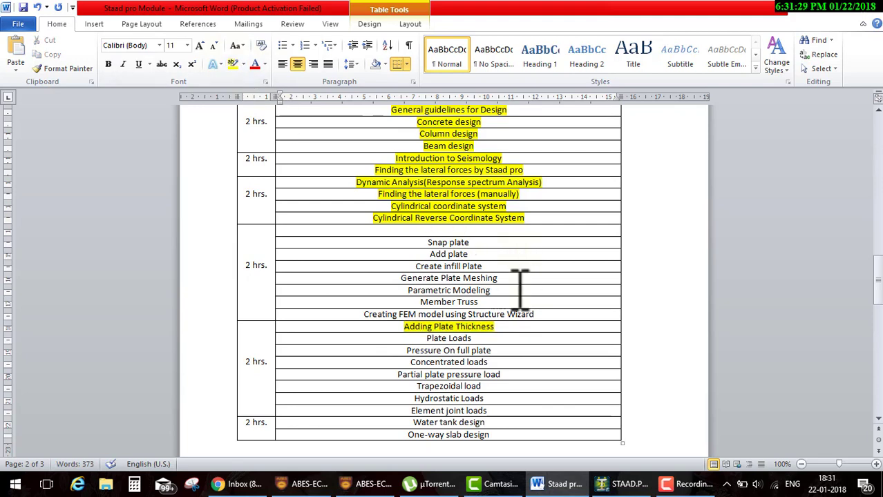
left_click_drag(521, 289, 410, 243)
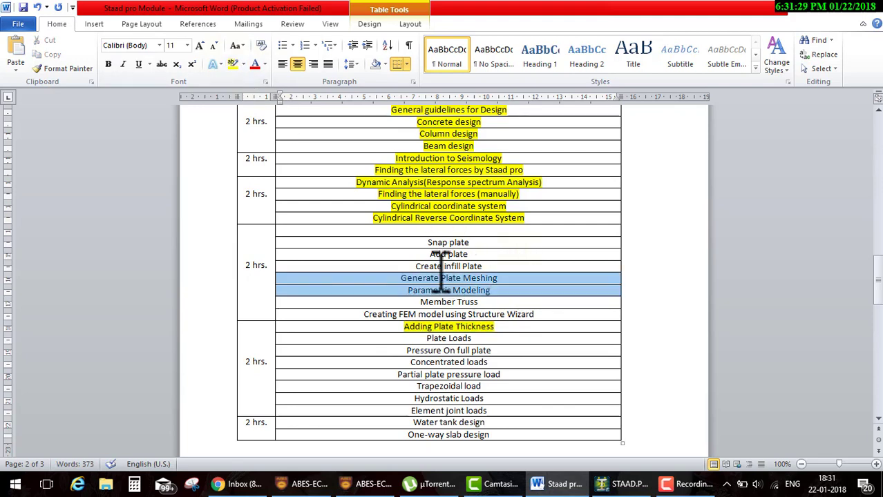
left_click(233, 62)
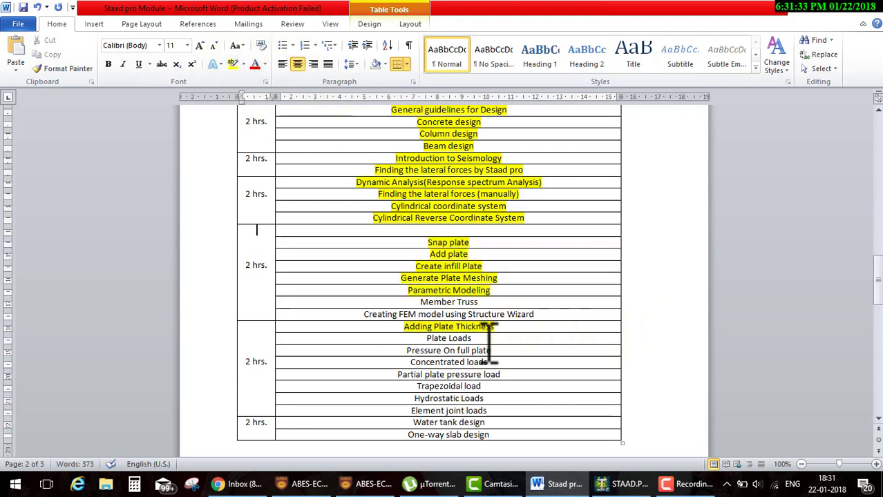
Select the rows Plate Loads through Element joint loads, then return to STAAD.Pro
left_click_drag(509, 414, 414, 338)
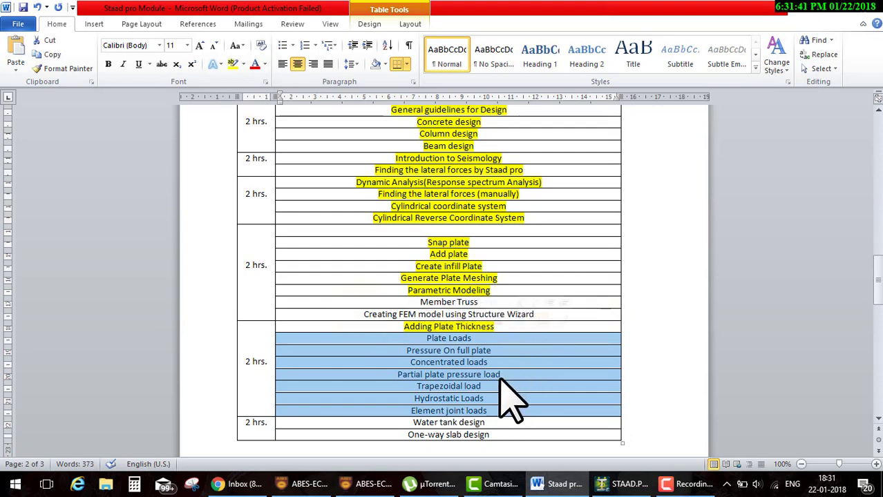
left_click(689, 487)
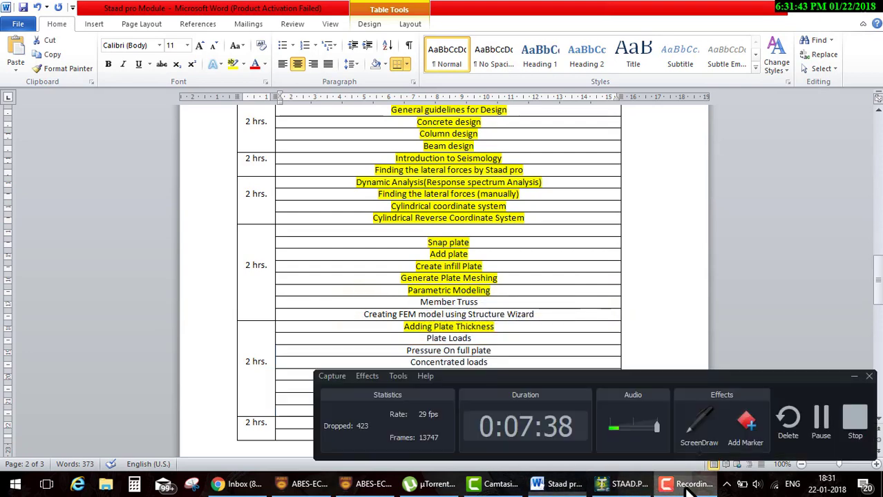
left_click(687, 486)
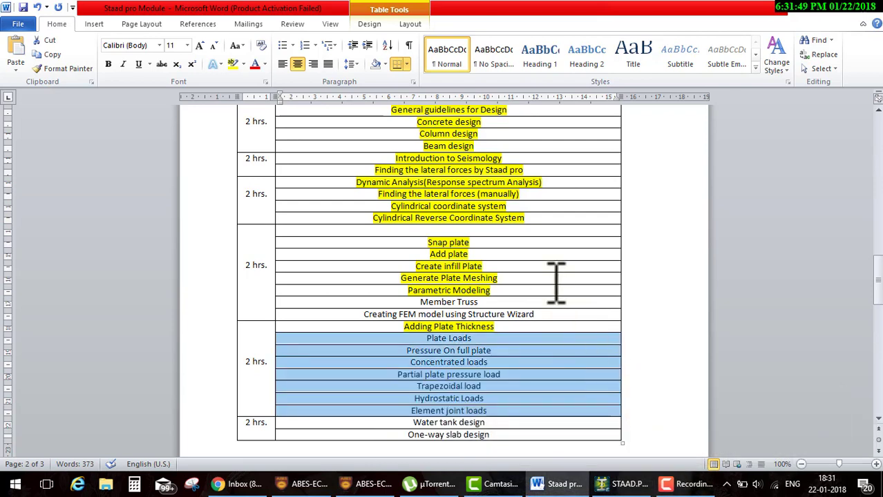
left_click(621, 487)
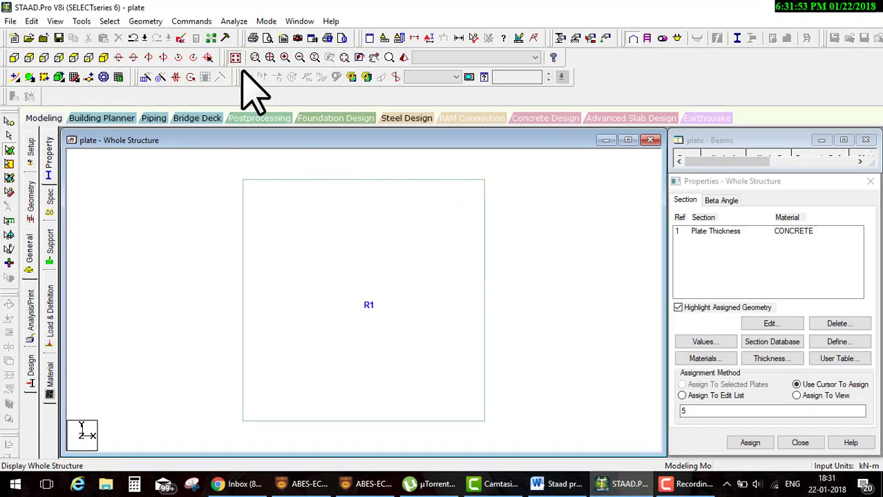
Orbit the plate into a skewed 3D view and select plate R1
mouse_move(456, 283)
left_mouse_down()
mouse_move(502, 295)
mouse_move(467, 300)
mouse_move(492, 261)
left_mouse_up()
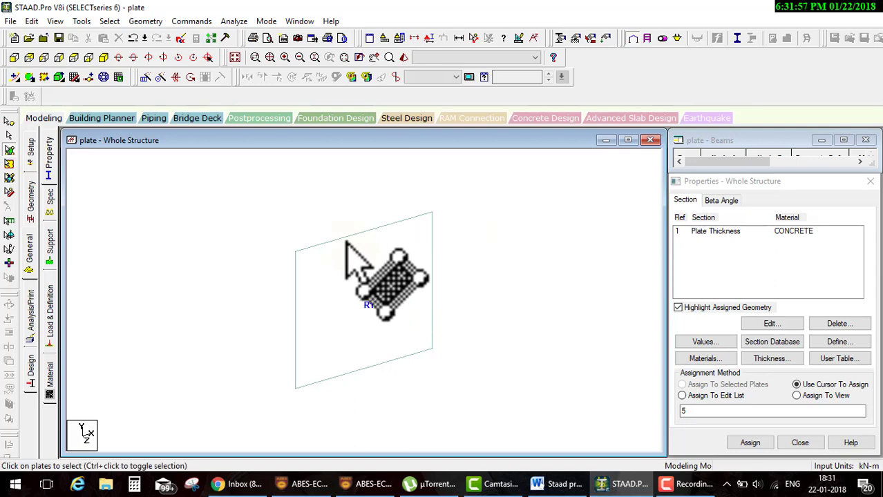
mouse_move(351, 321)
middle_mouse_down()
mouse_move(322, 292)
mouse_move(340, 295)
middle_mouse_up()
left_click(315, 312)
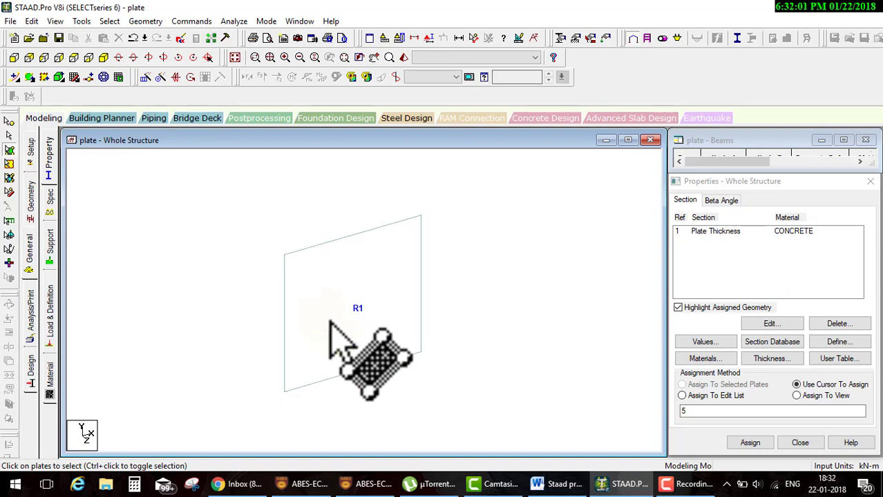
left_click(402, 297)
left_click(377, 276)
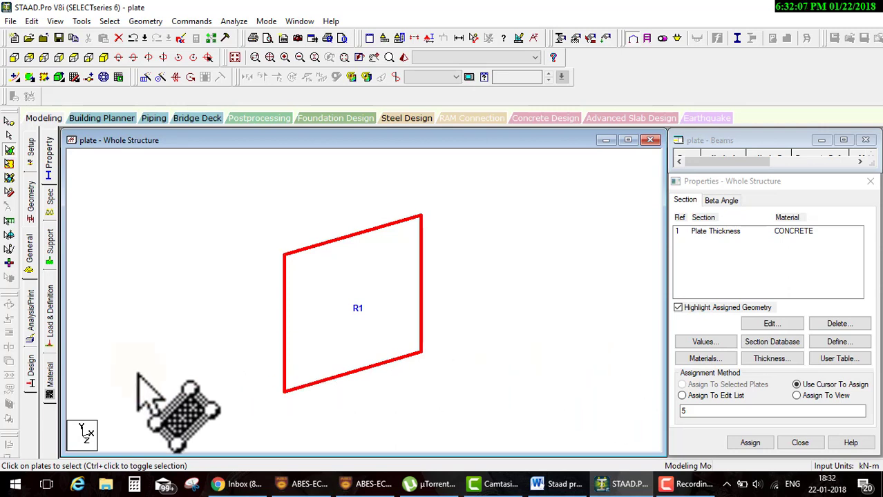
Prepare the concrete Plate Thickness property for assignment to plate 5 with Use Cursor To Assign
left_click_drag(56, 412, 134, 350)
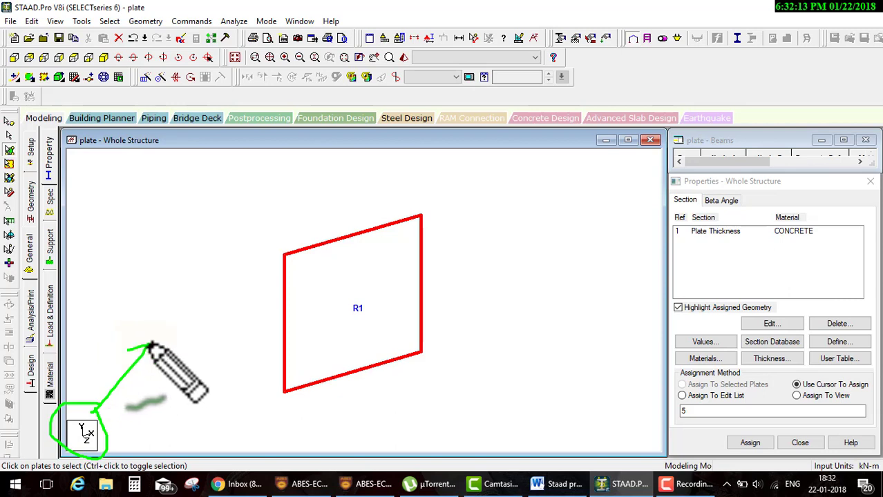
left_click_drag(126, 351, 152, 370)
mouse_move(297, 405)
left_mouse_down()
mouse_move(427, 366)
mouse_move(416, 393)
left_mouse_up()
mouse_move(270, 393)
left_mouse_down()
mouse_move(261, 261)
mouse_move(279, 277)
left_mouse_up()
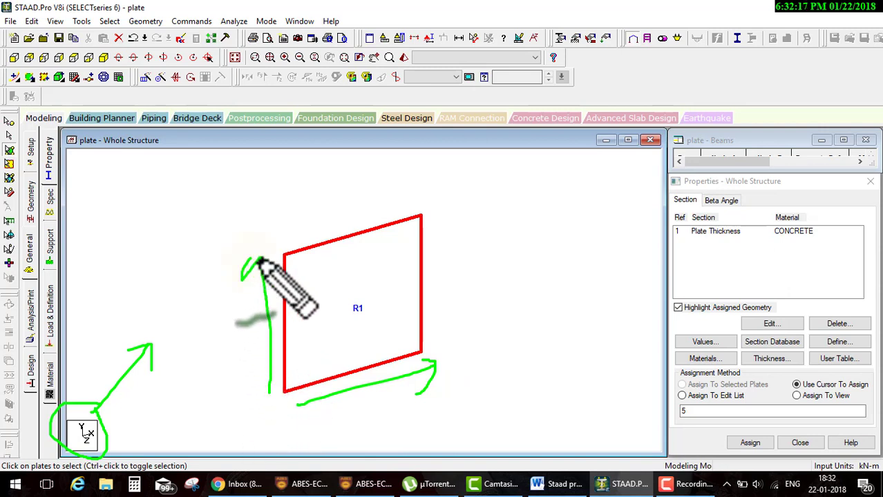
left_click_drag(230, 197, 256, 220)
left_click_drag(261, 190, 241, 243)
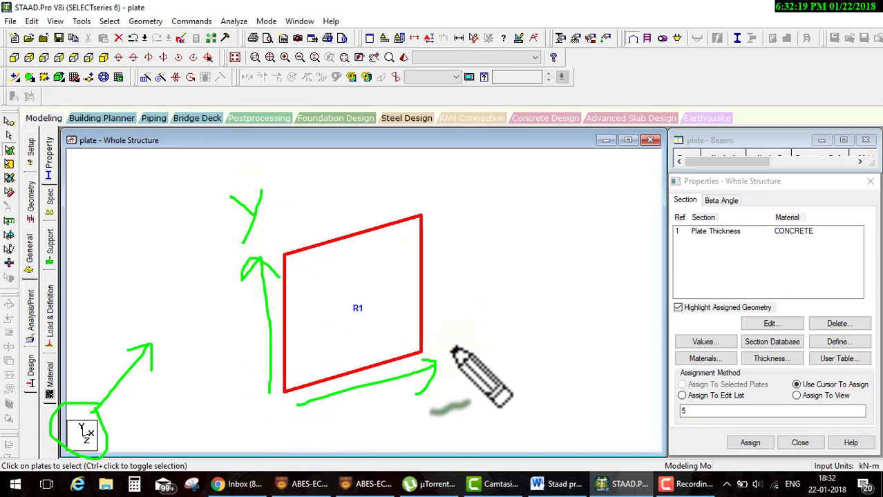
mouse_move(449, 350)
left_mouse_down()
mouse_move(457, 362)
mouse_move(493, 360)
left_mouse_up()
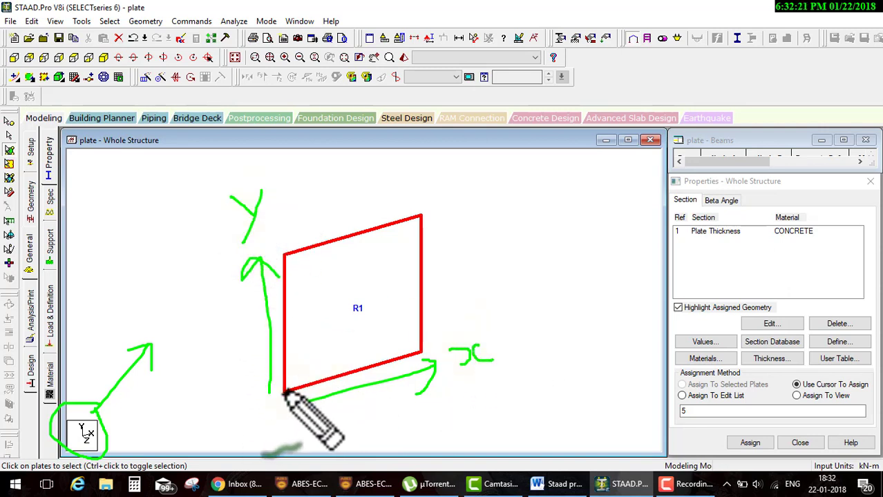
mouse_move(285, 391)
left_mouse_down()
mouse_move(335, 439)
mouse_move(400, 429)
left_mouse_up()
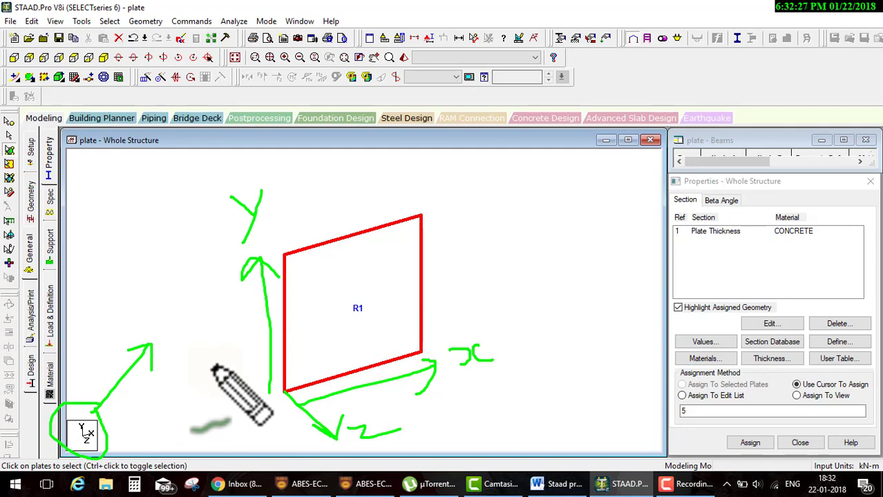
mouse_move(194, 370)
left_mouse_down()
mouse_move(289, 348)
mouse_move(280, 358)
left_mouse_up()
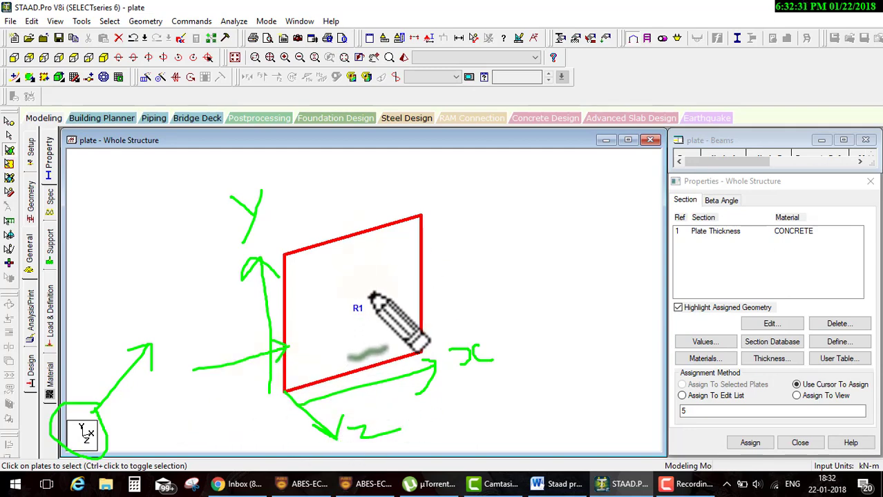
key("e")
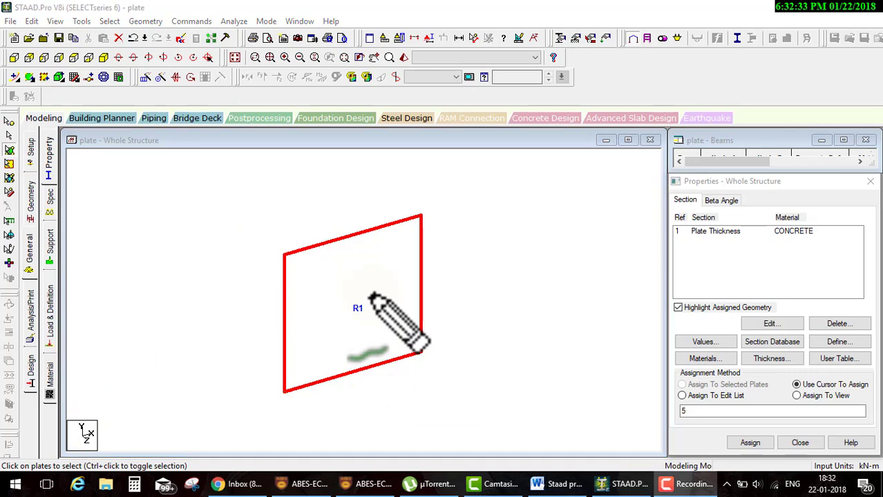
key("Escape")
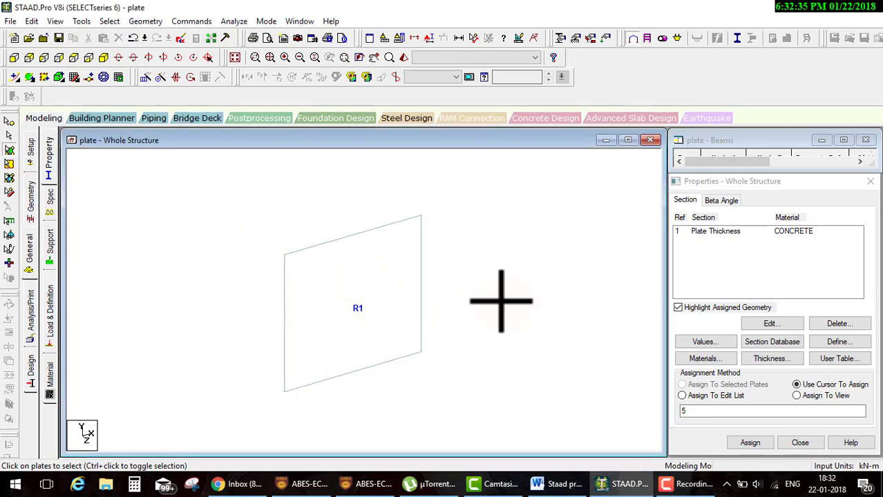
Click plate 5 in the model to assign the concrete Plate Thickness property
left_click(365, 316)
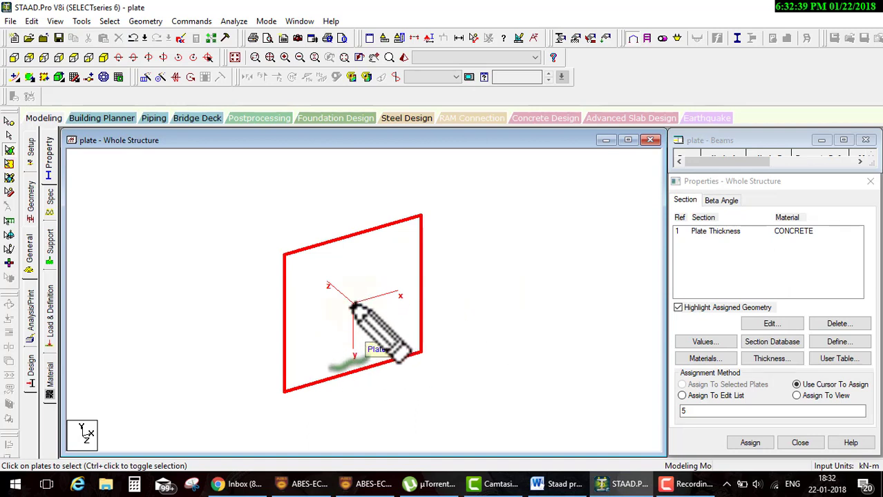
mouse_move(355, 306)
left_mouse_down()
mouse_move(423, 281)
mouse_move(424, 295)
left_mouse_up()
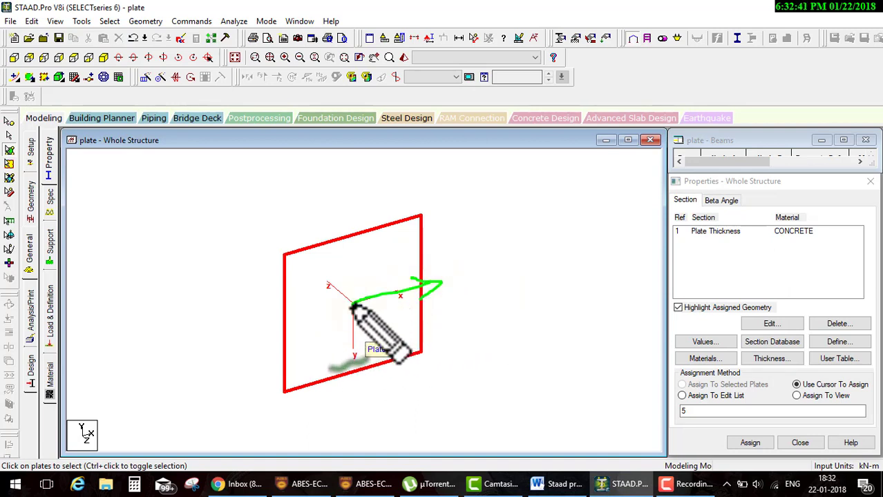
mouse_move(305, 270)
left_mouse_down()
mouse_move(354, 305)
mouse_move(352, 358)
mouse_move(364, 352)
left_mouse_up()
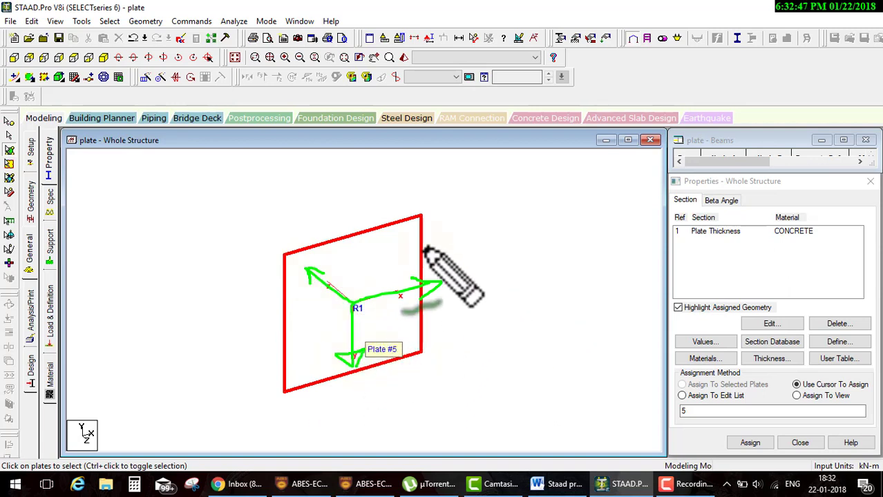
left_click(696, 488)
left_click(698, 491)
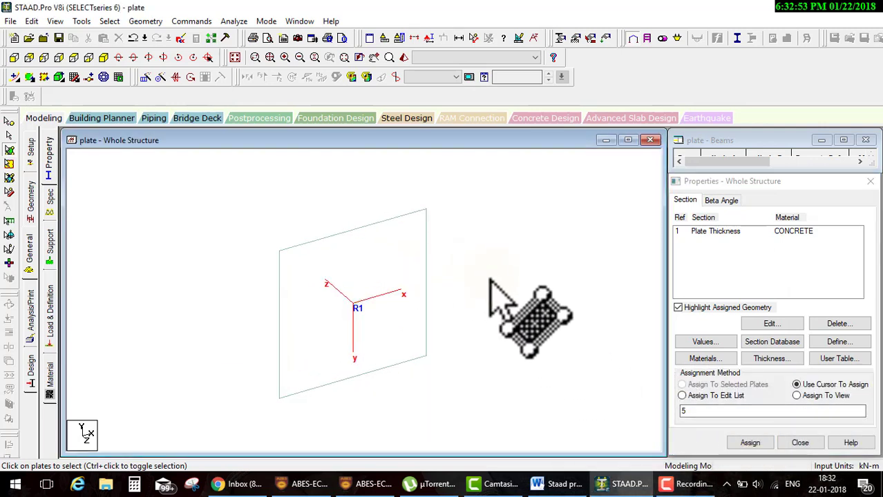
scroll(484, 297, "up", 2)
scroll(486, 302, "down", 2)
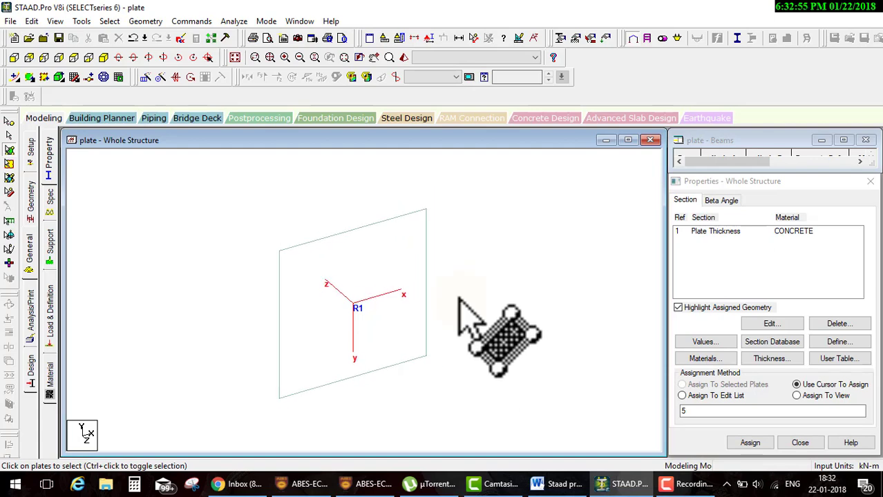
Create a Fixed support and assign it to bottom corner nodes 1 and 4
left_click(48, 247)
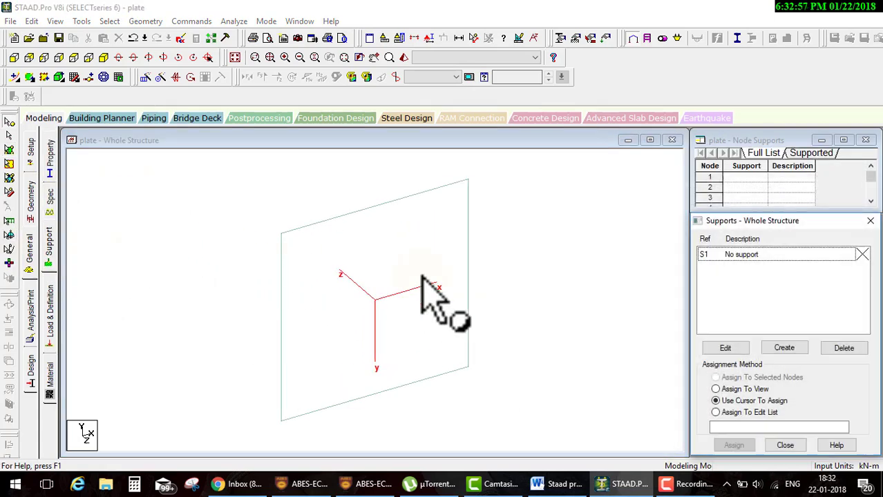
left_click(782, 348)
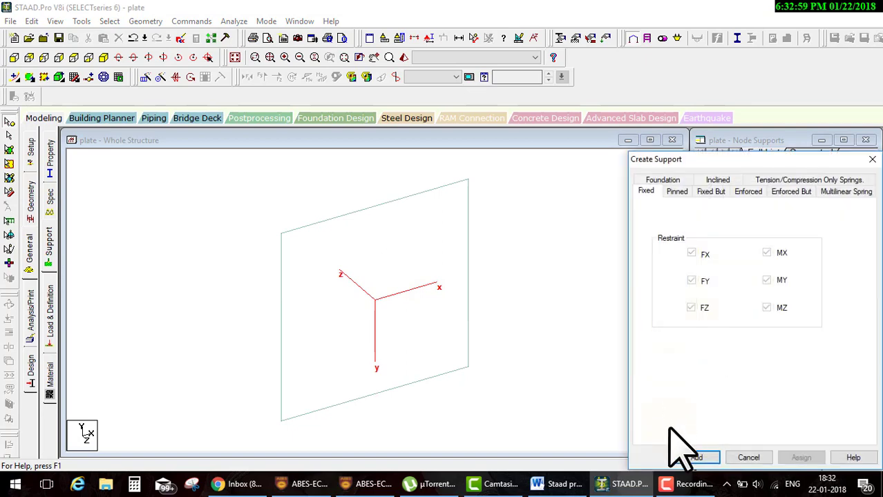
left_click(698, 456)
left_click(749, 268)
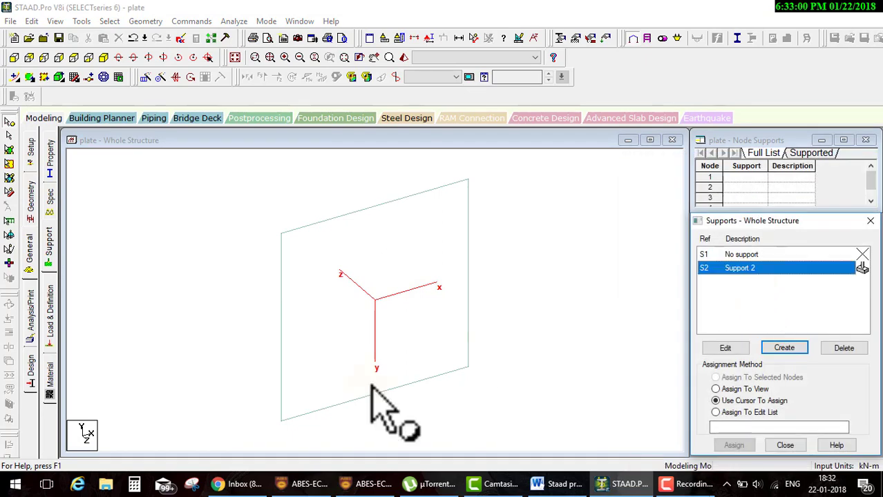
left_click(281, 420)
left_click_drag(509, 396, 509, 396, "ctrl")
left_click(733, 444)
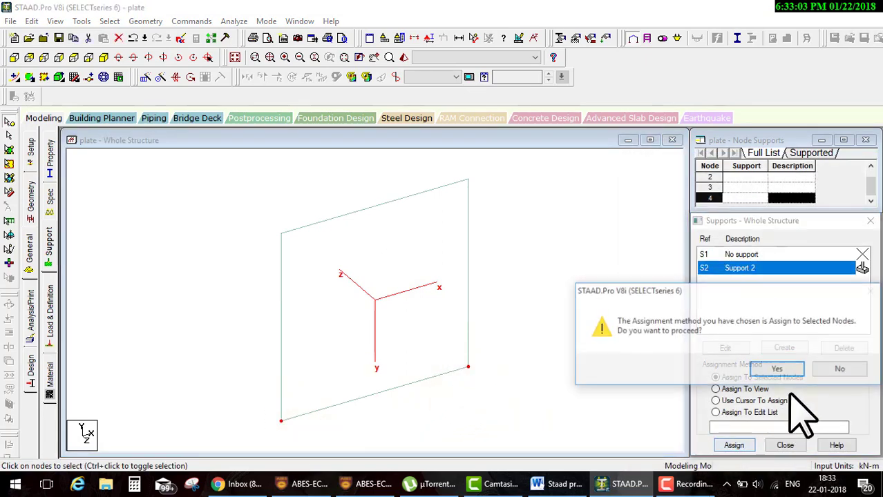
left_click(725, 369)
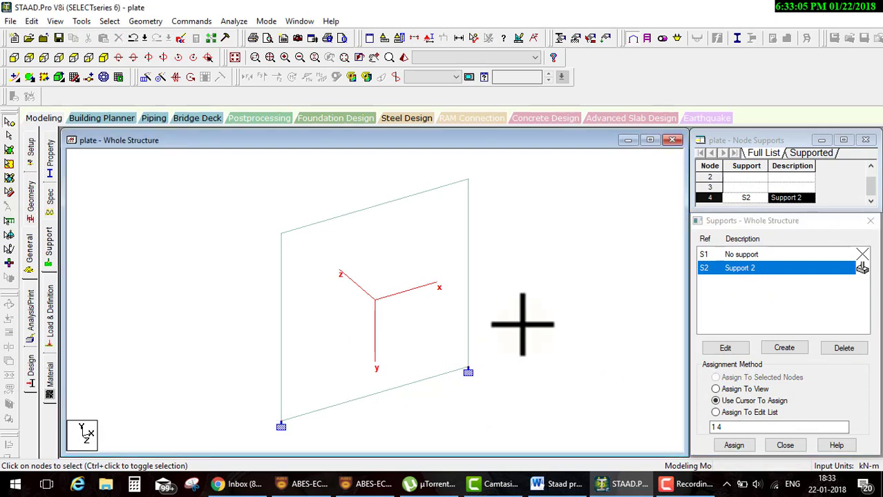
key("Left")
key("Left")
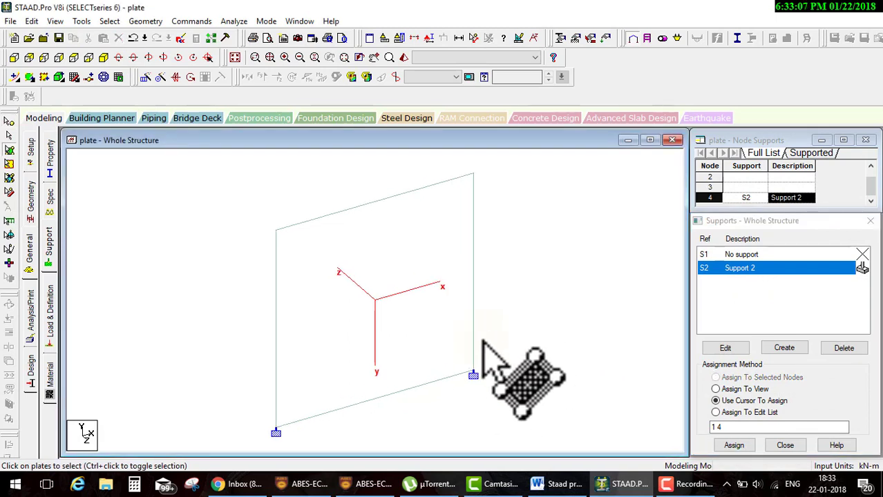
key("Left")
key("Page_Down")
key("Page_Down")
key("Page_Down")
key("Page_Down")
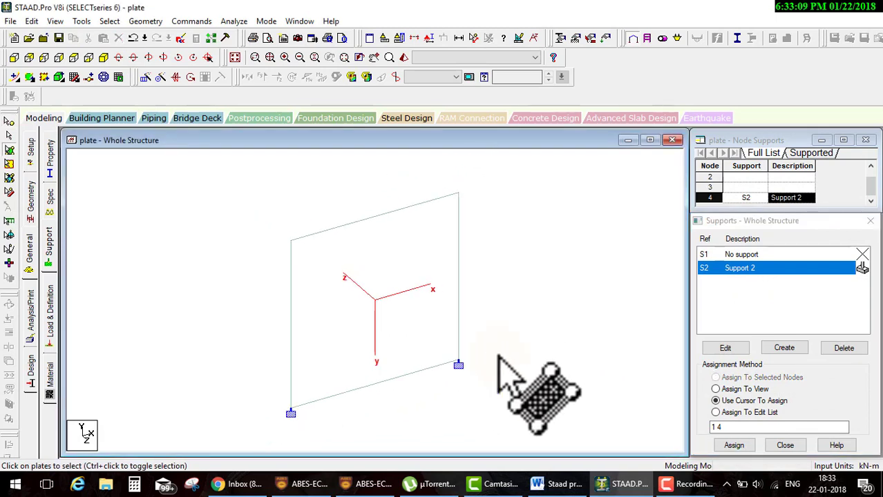
right_click(419, 275)
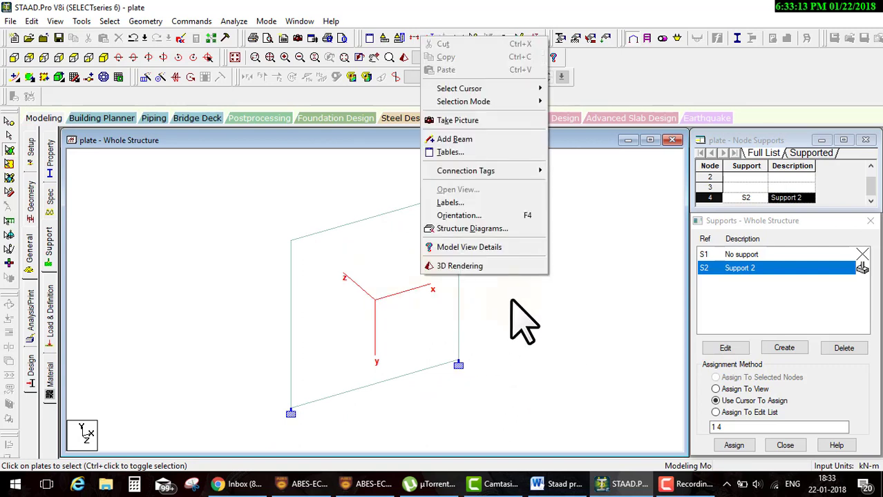
left_click(497, 229)
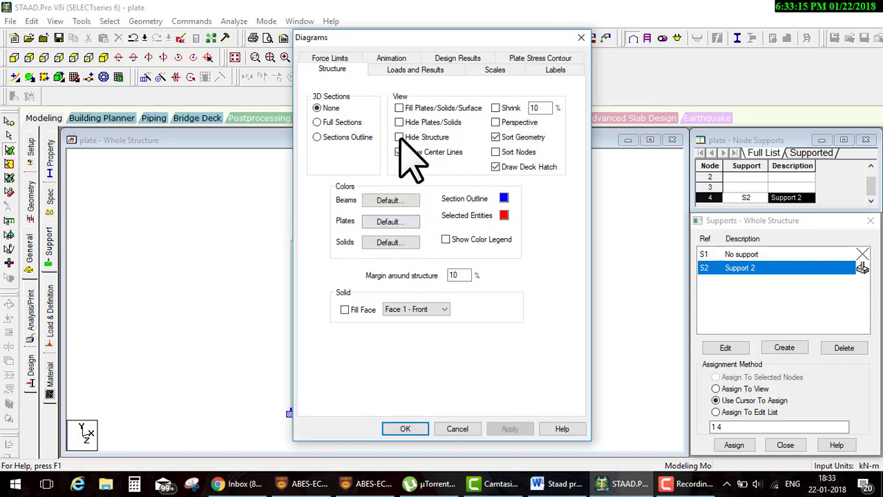
left_click(405, 430)
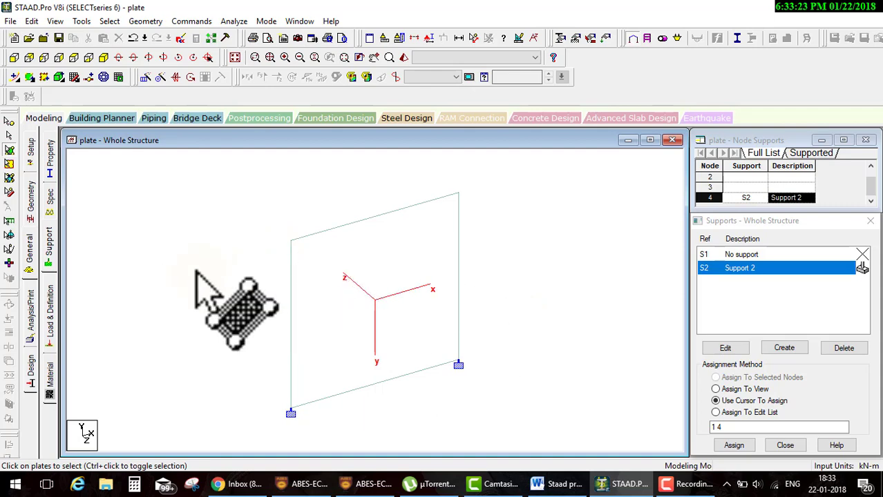
Open plate 5's Geometry details showing four 10 m edges and 1000000 cm² area
double_click(377, 288)
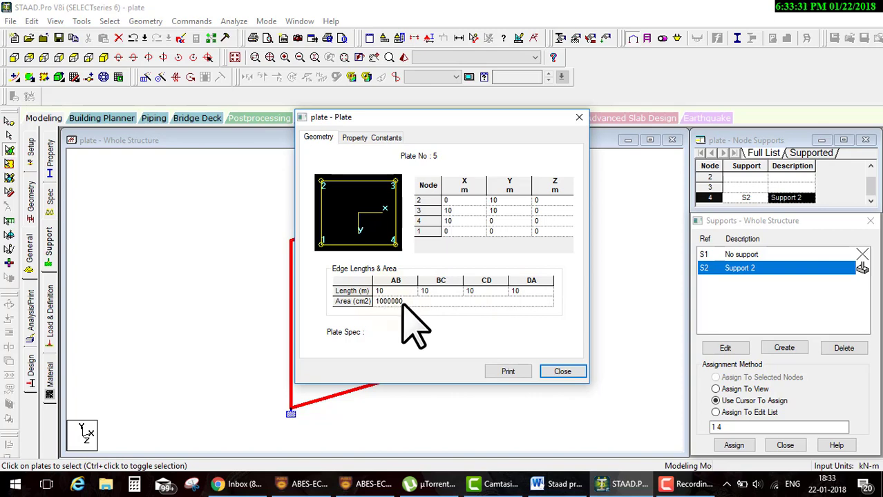
left_click_drag(406, 302, 453, 348)
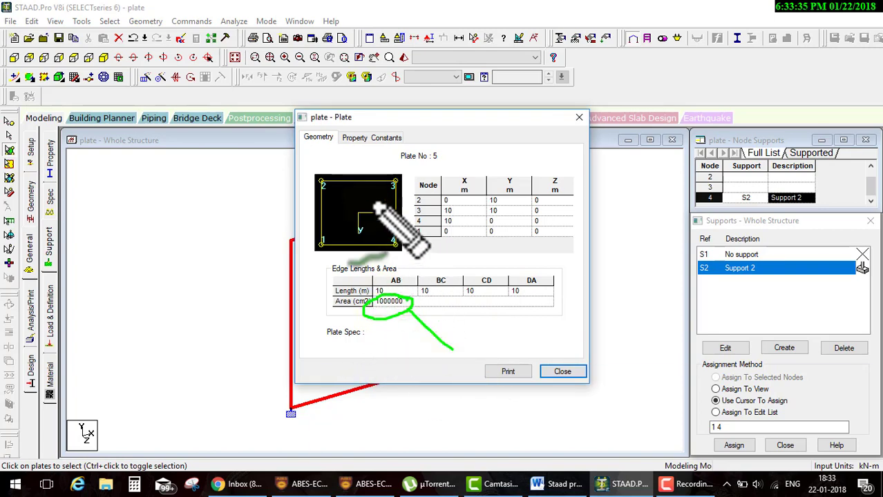
left_click_drag(377, 200, 365, 230)
left_click_drag(322, 166, 331, 190)
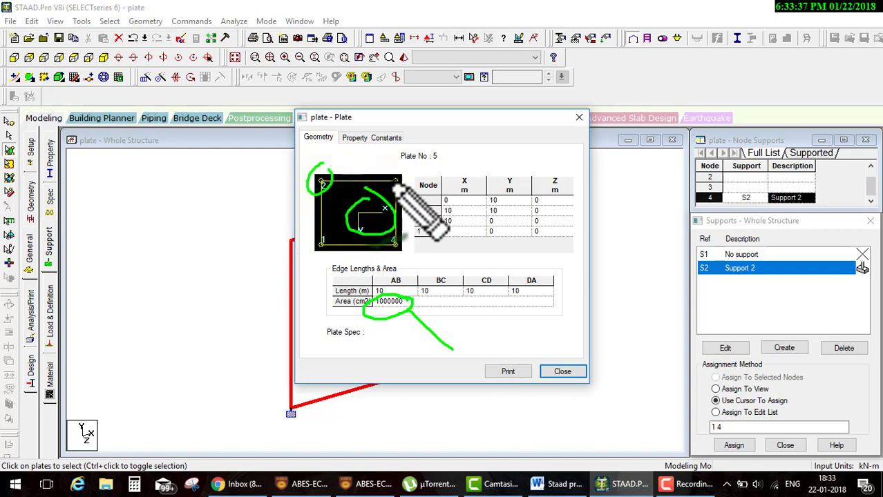
left_click_drag(382, 178, 395, 183)
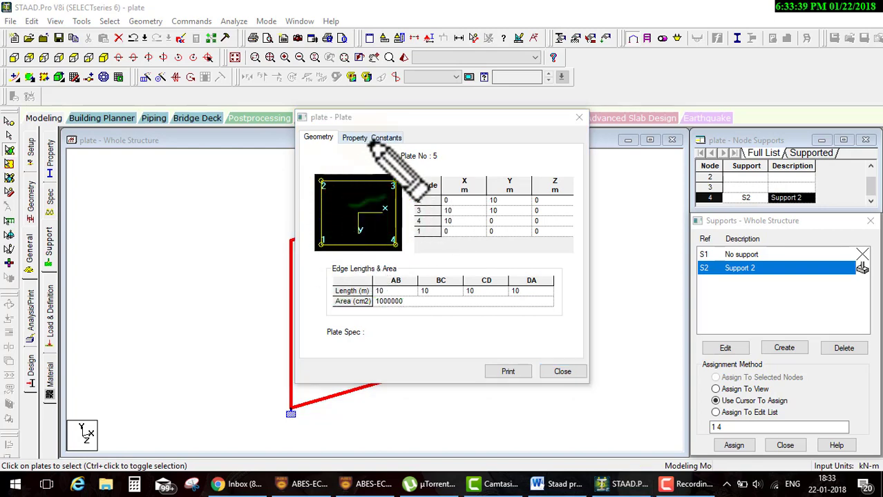
Check plate 5's node thicknesses and concrete material properties under Property Constants, then close the plate details
left_click(372, 138)
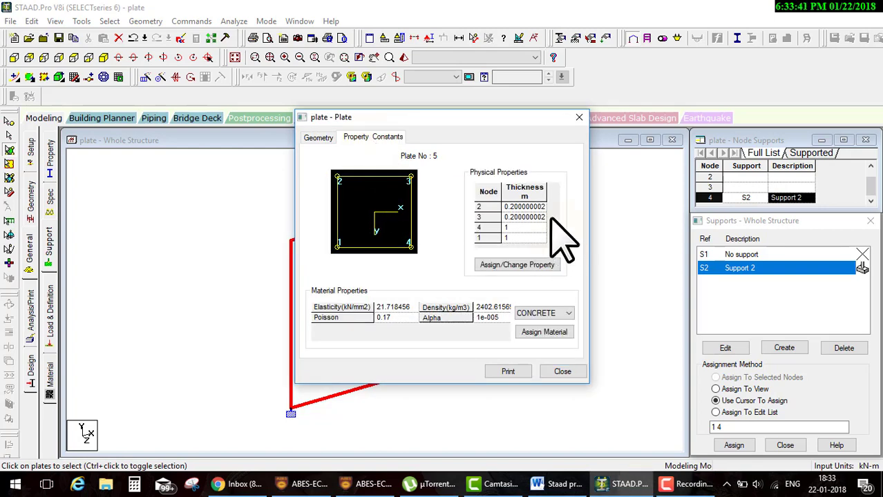
key("ctrl+2")
mouse_move(568, 181)
left_mouse_down()
mouse_move(504, 249)
mouse_move(535, 174)
left_mouse_up()
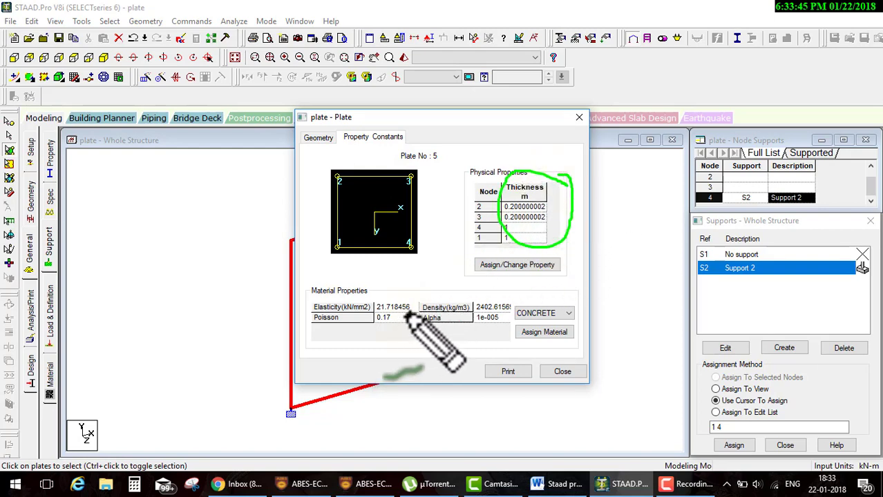
mouse_move(579, 311)
left_mouse_down()
mouse_move(319, 304)
mouse_move(572, 293)
left_mouse_up()
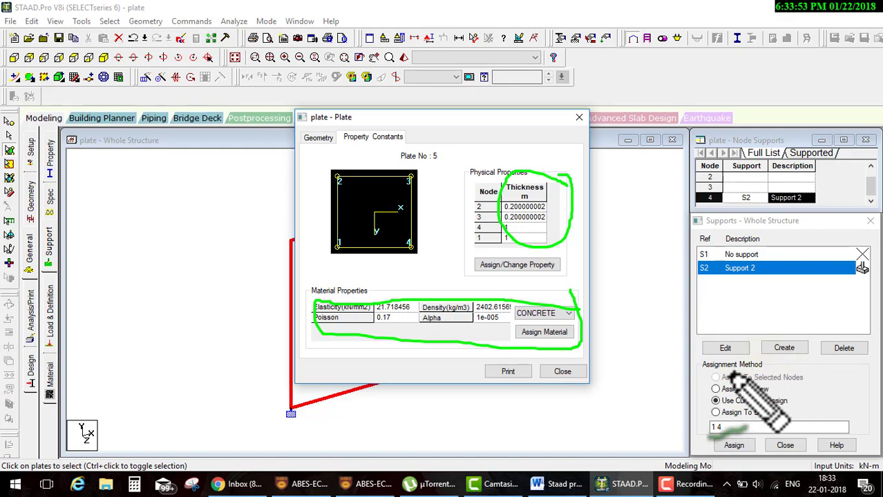
key("Escape")
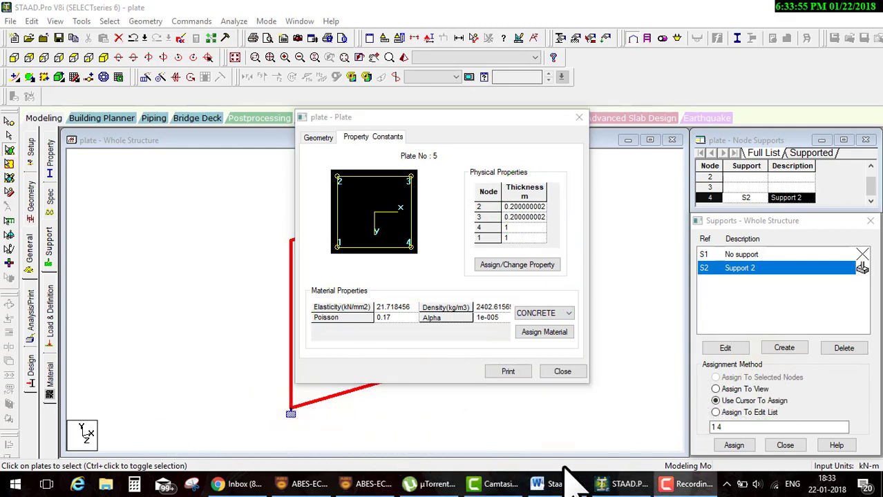
left_click(673, 485)
left_click(673, 487)
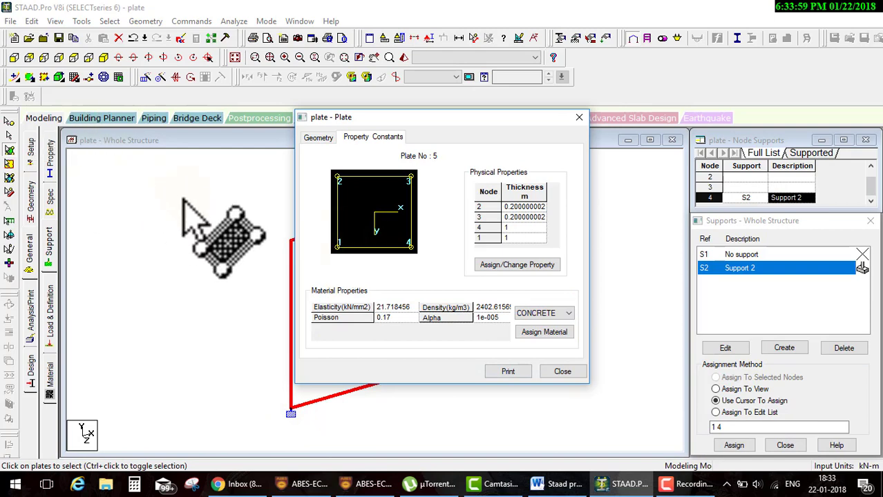
left_click(568, 371)
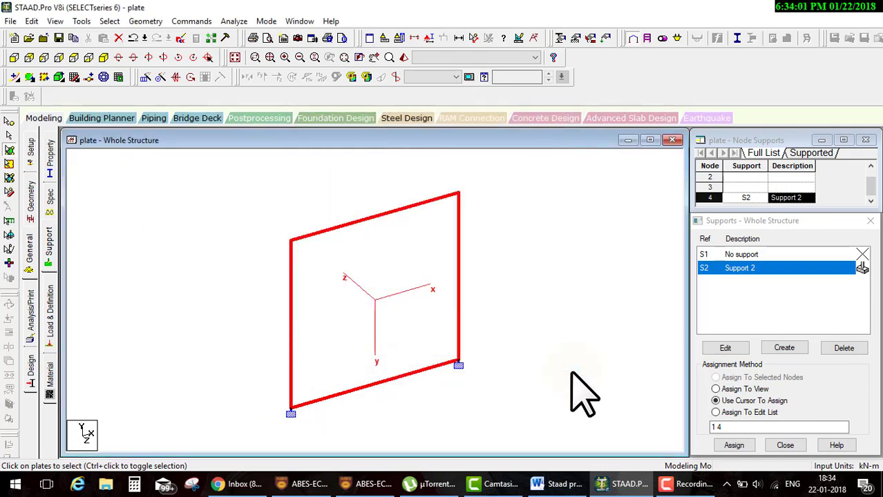